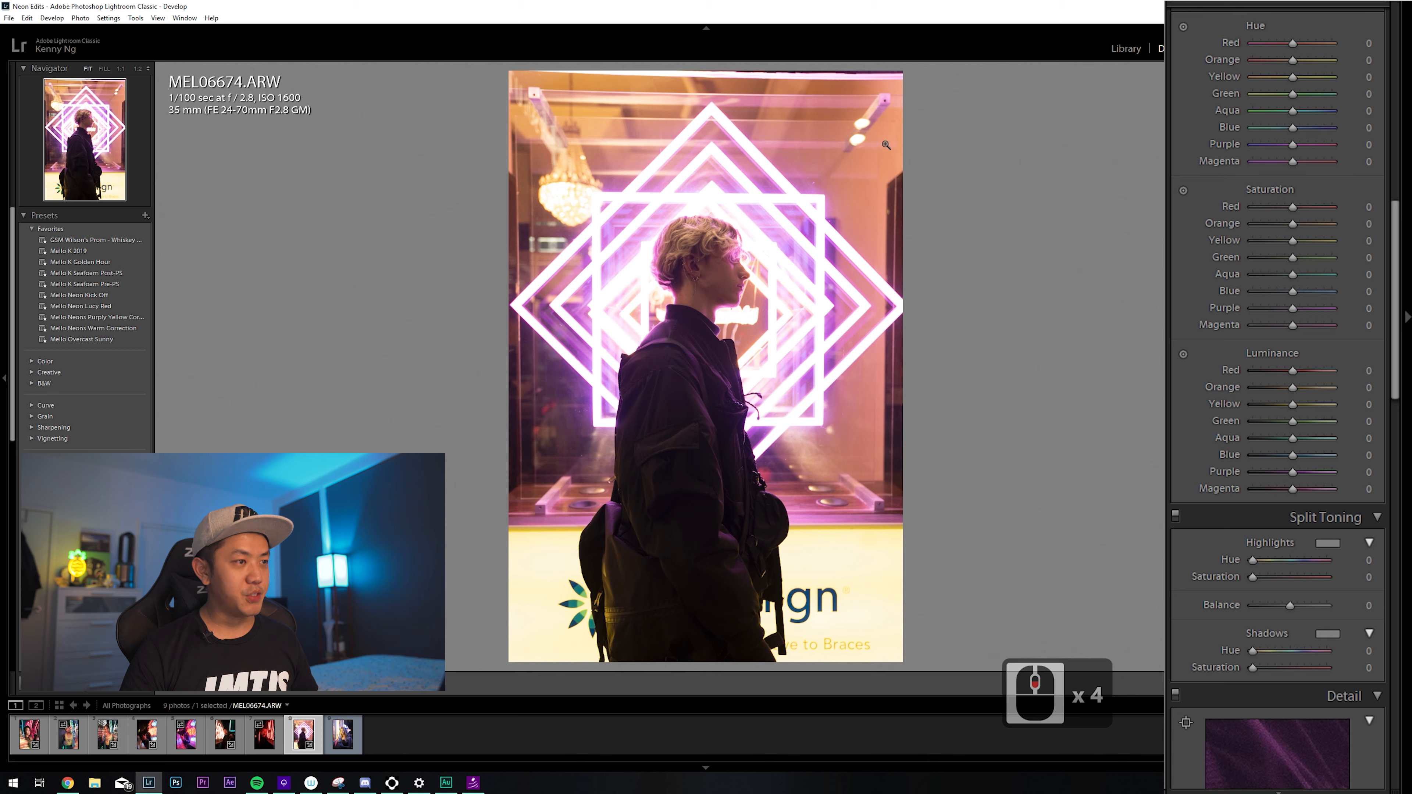
Apply the Auto Upright correction to the photo and start cropping with the grid overlay
scroll(1351, 361, "down", 7)
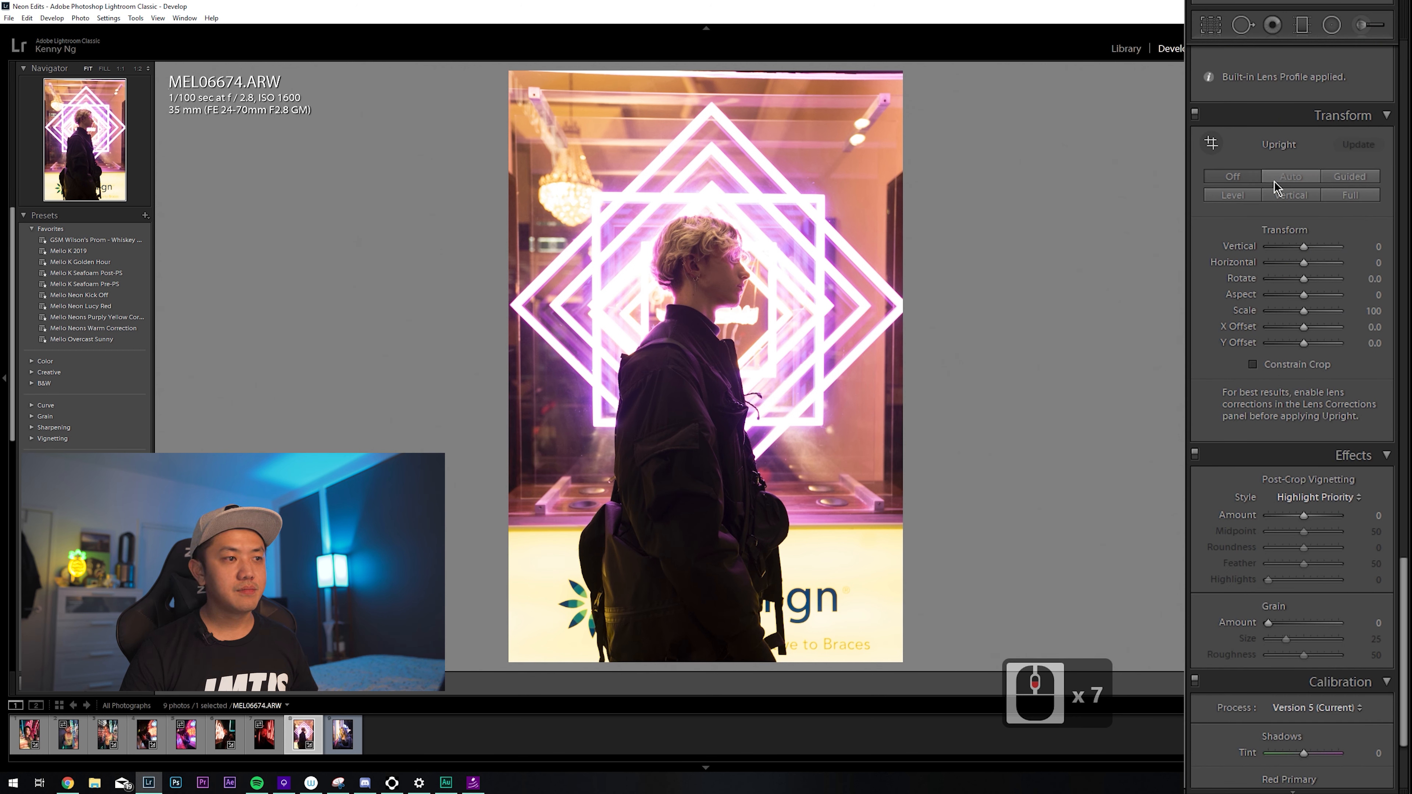
left_click(1301, 182)
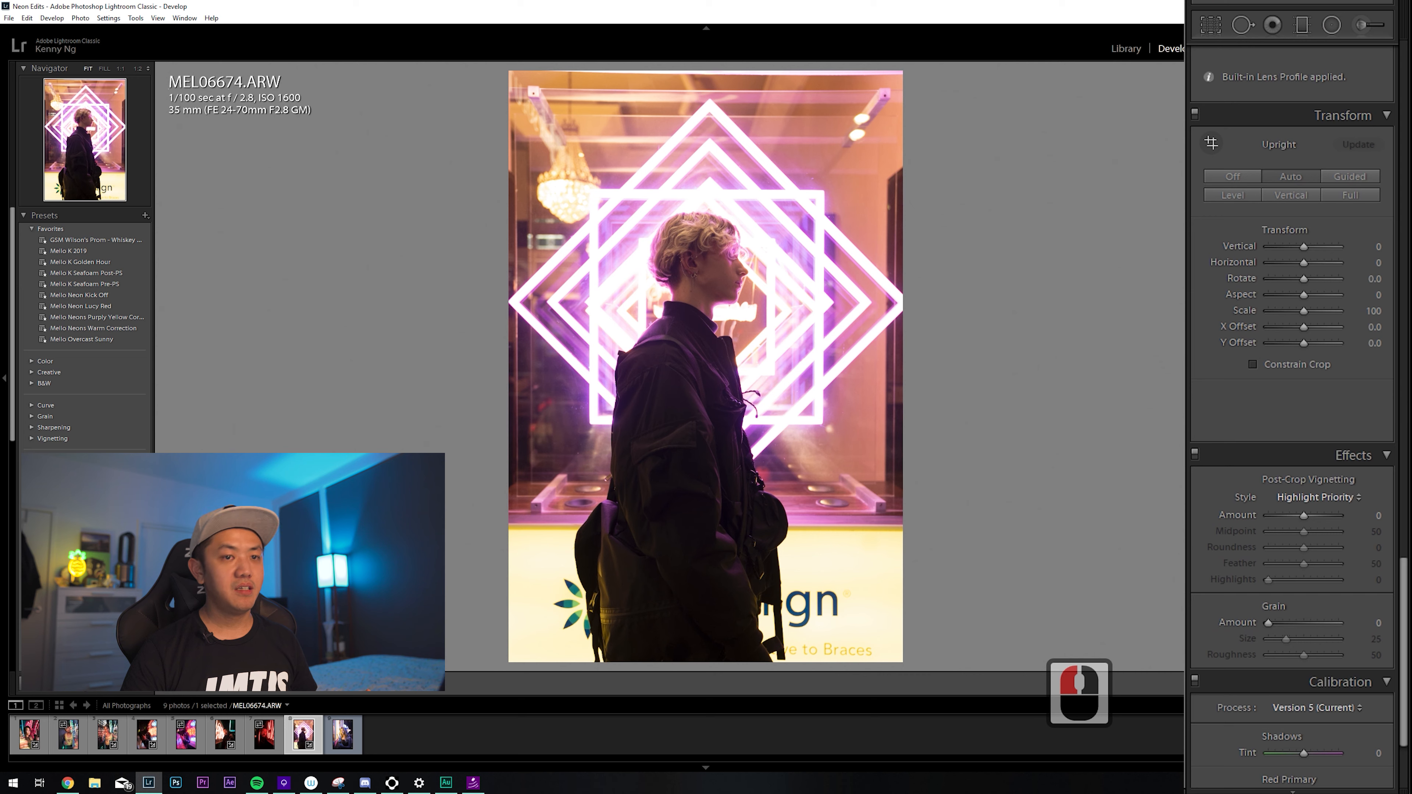
left_click(1210, 24)
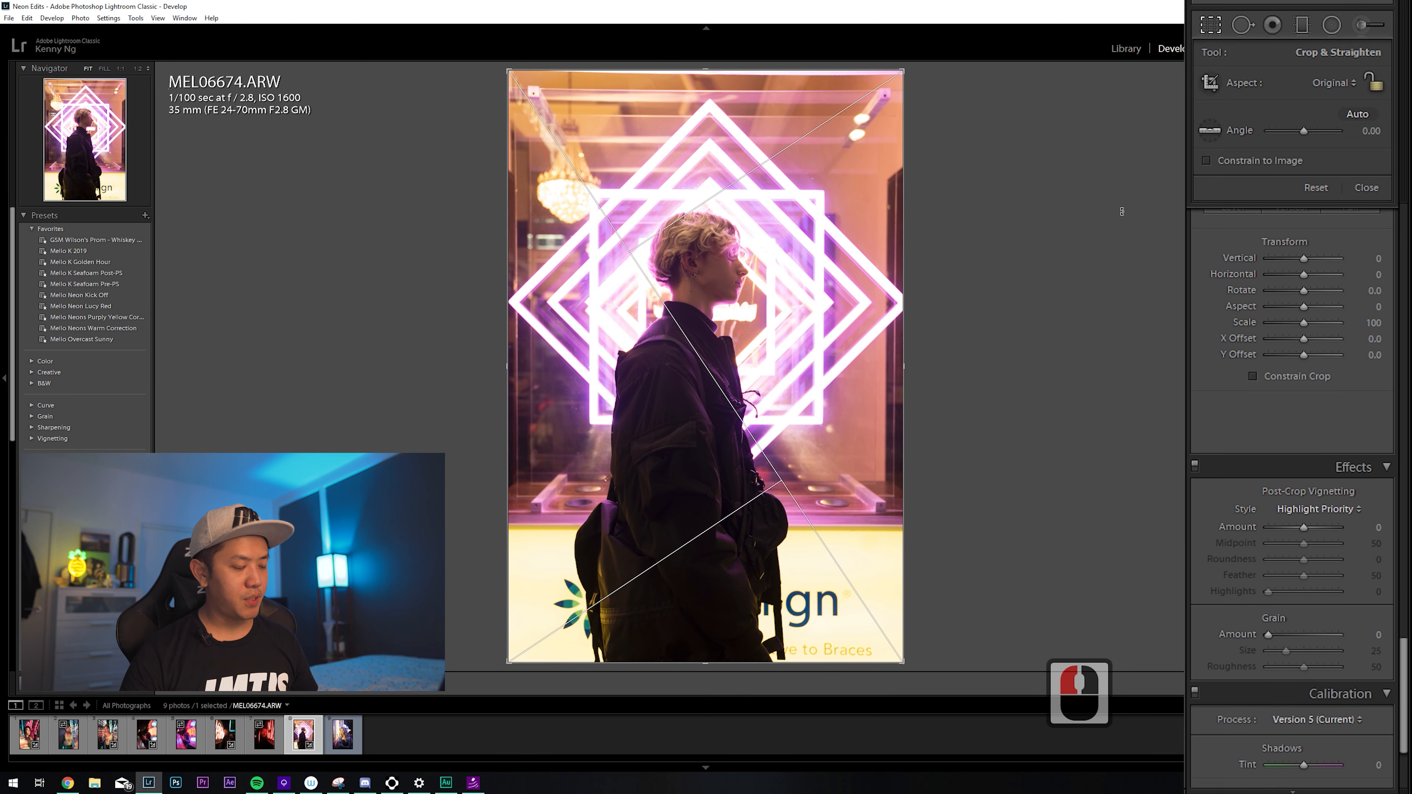
key("o")
key("o")
key("o")
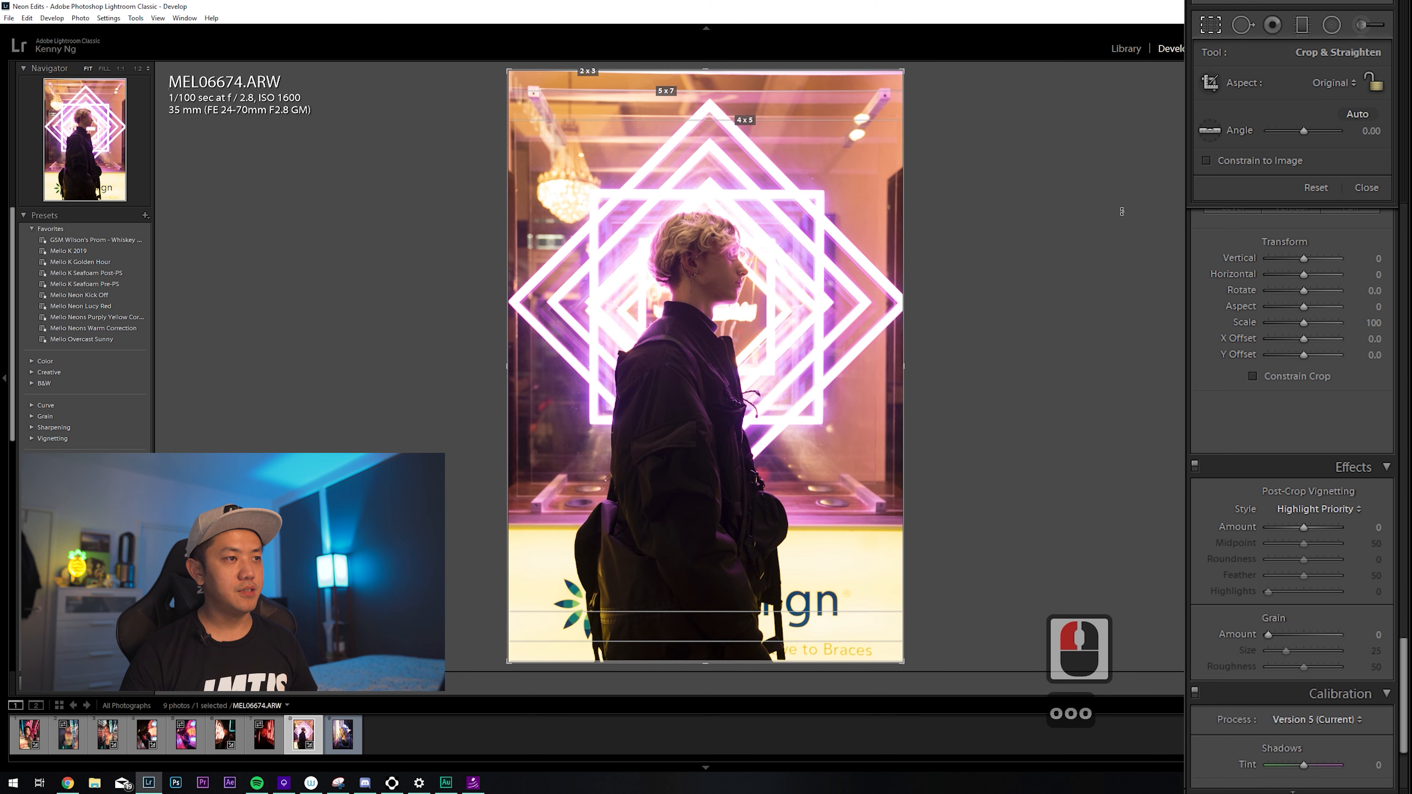
key("o")
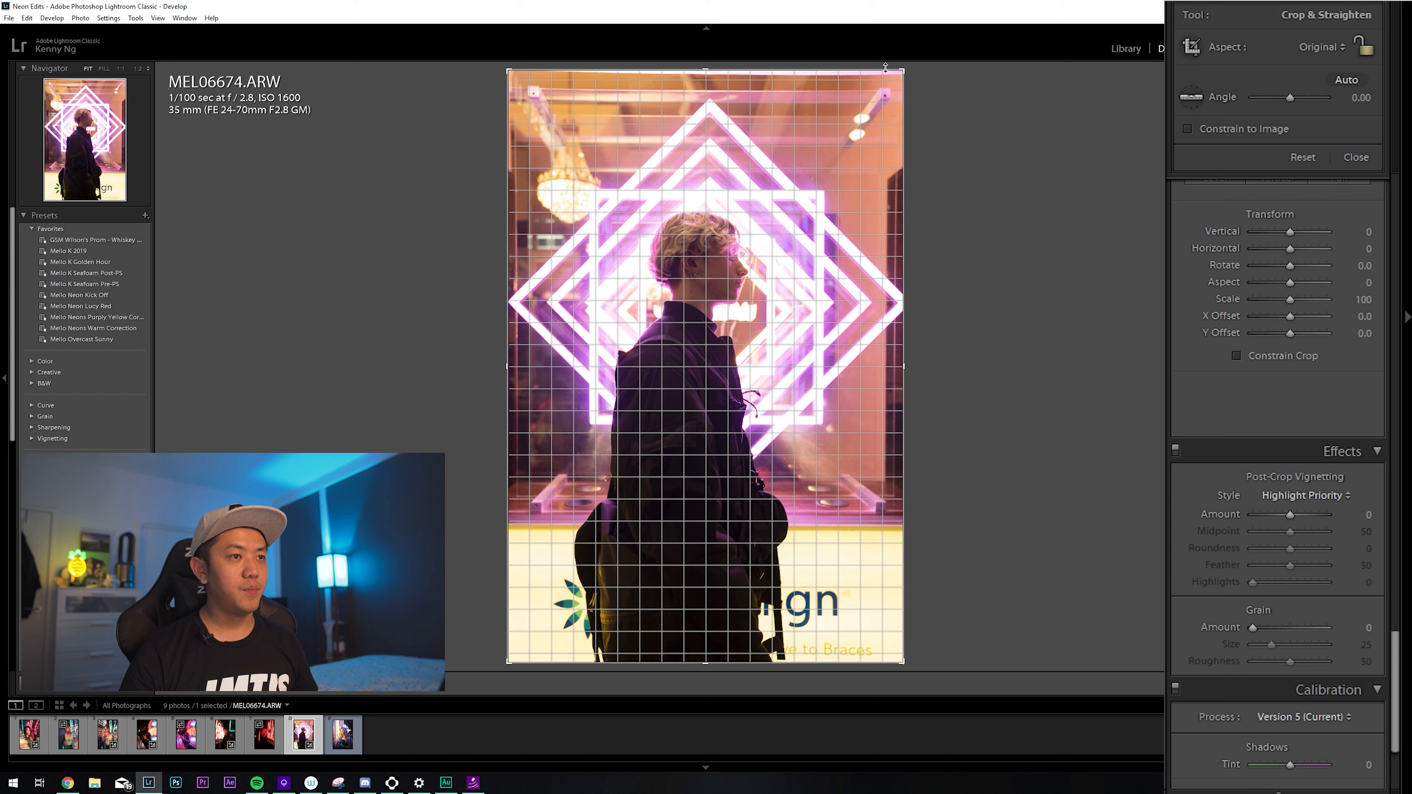
Straighten the photo to an angle of −0.30 and trim the crop's sides to the outer tips of the neon diamonds
left_click_drag(918, 66, 915, 68)
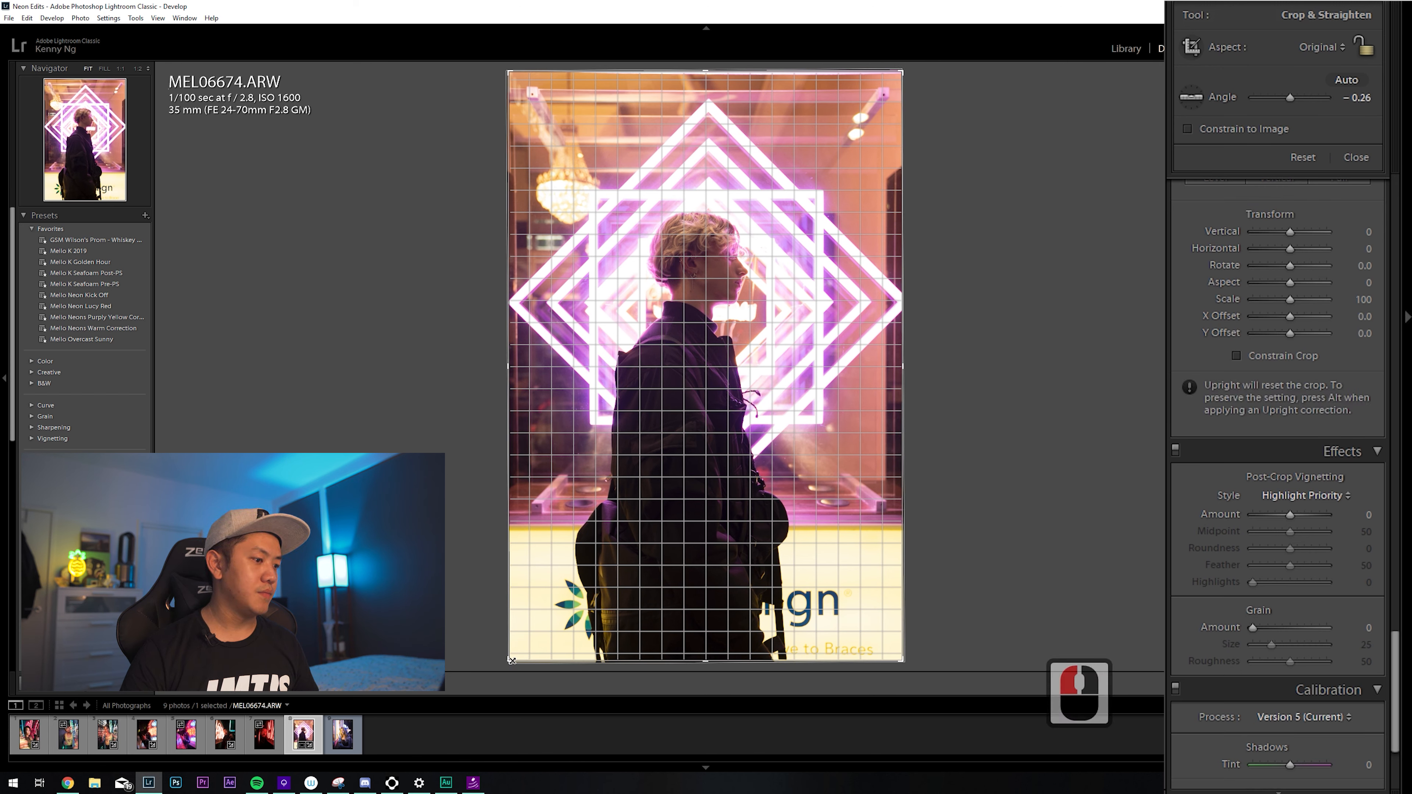
left_click_drag(489, 307, 511, 304)
left_click(916, 293)
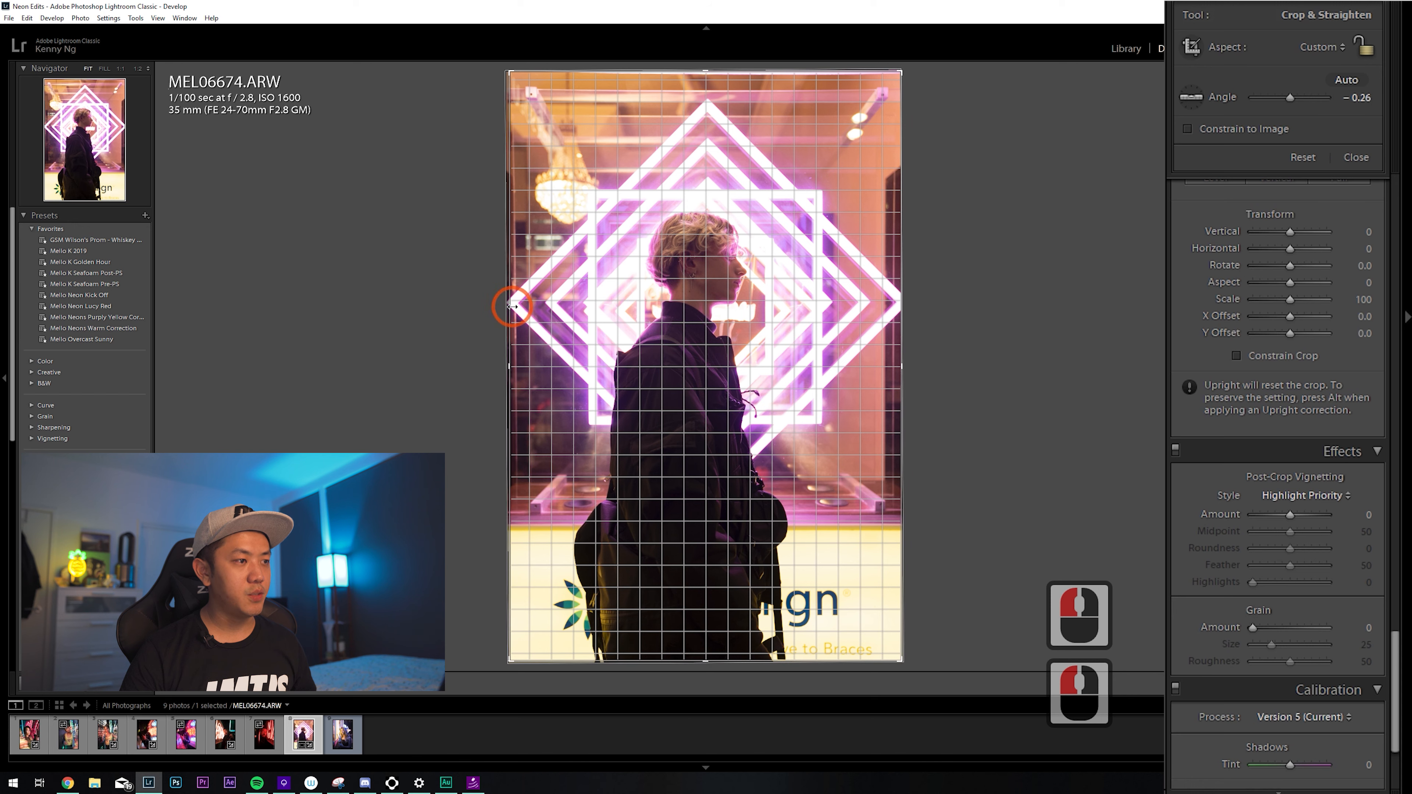
left_click_drag(511, 306, 513, 306)
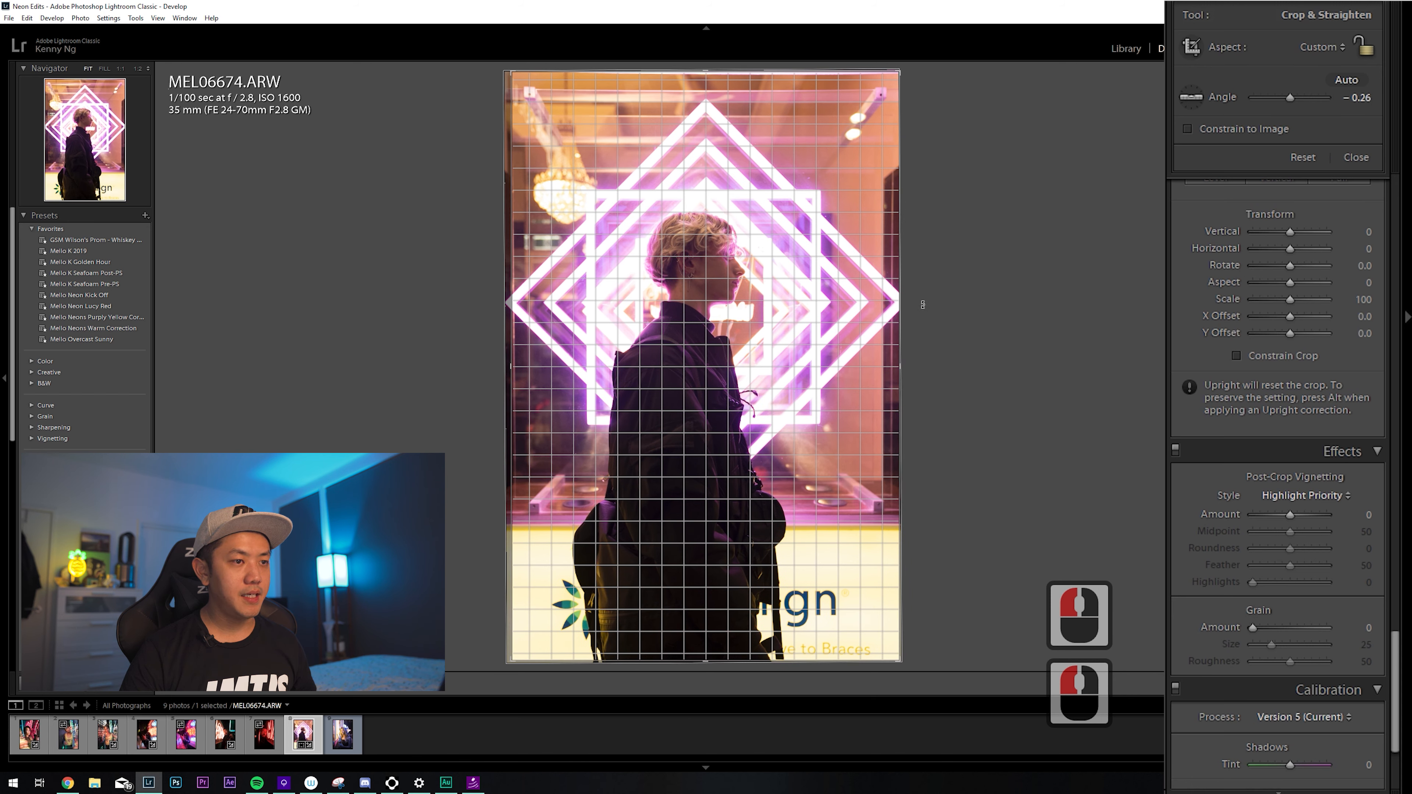
left_click_drag(915, 297, 899, 300)
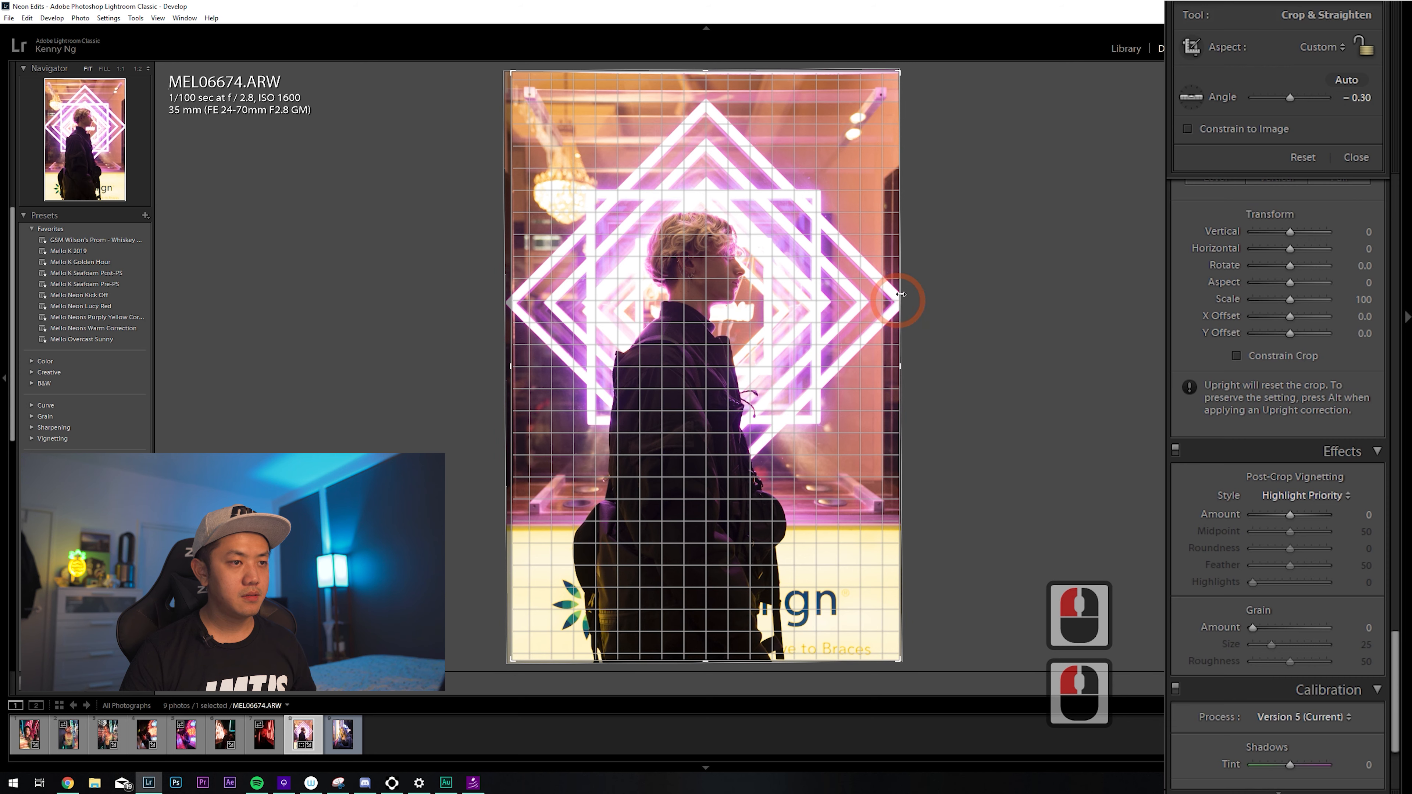
left_click_drag(511, 304, 512, 304)
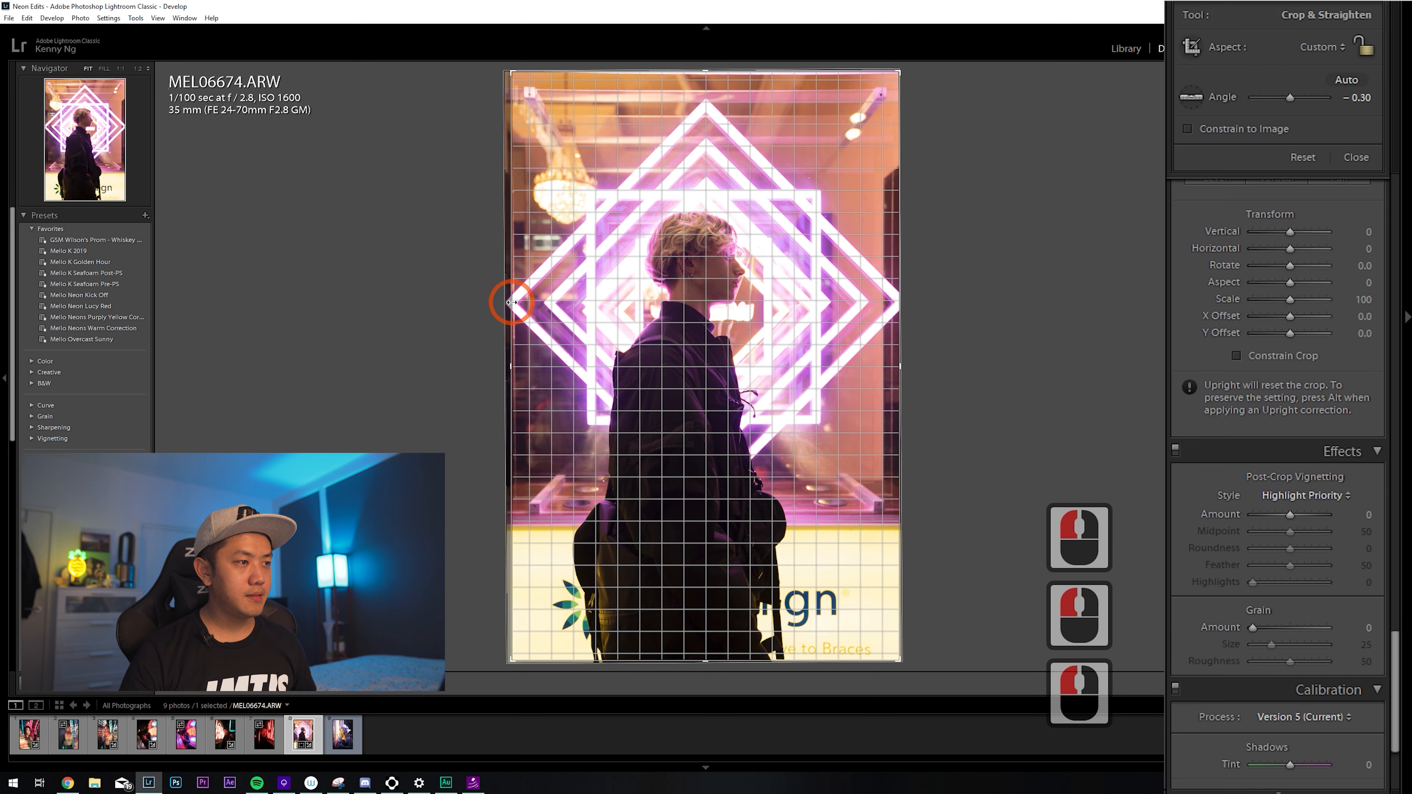
key("Return")
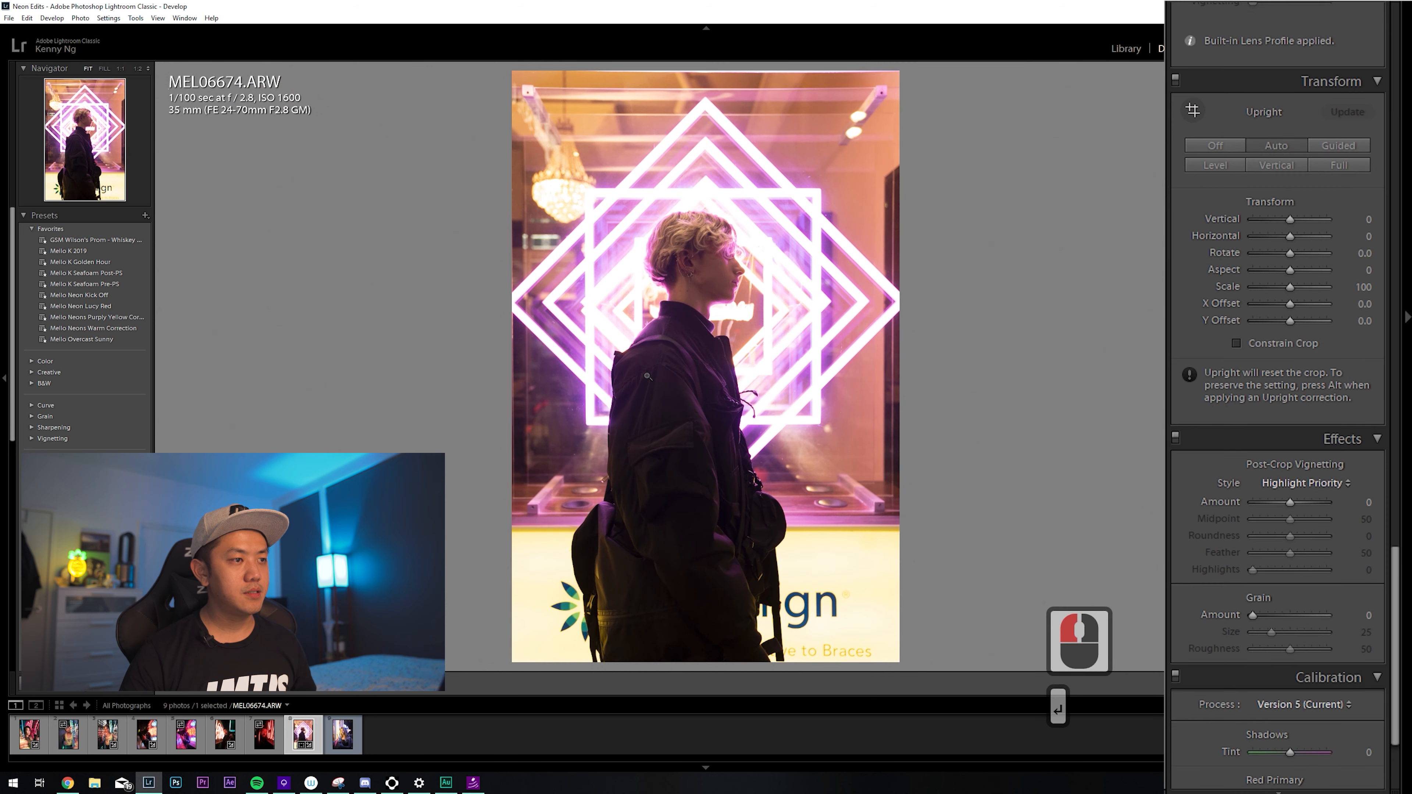
Cool the white balance temperature to 2476 and shift the Purple hue to −84
scroll(1197, 236, "up", 17)
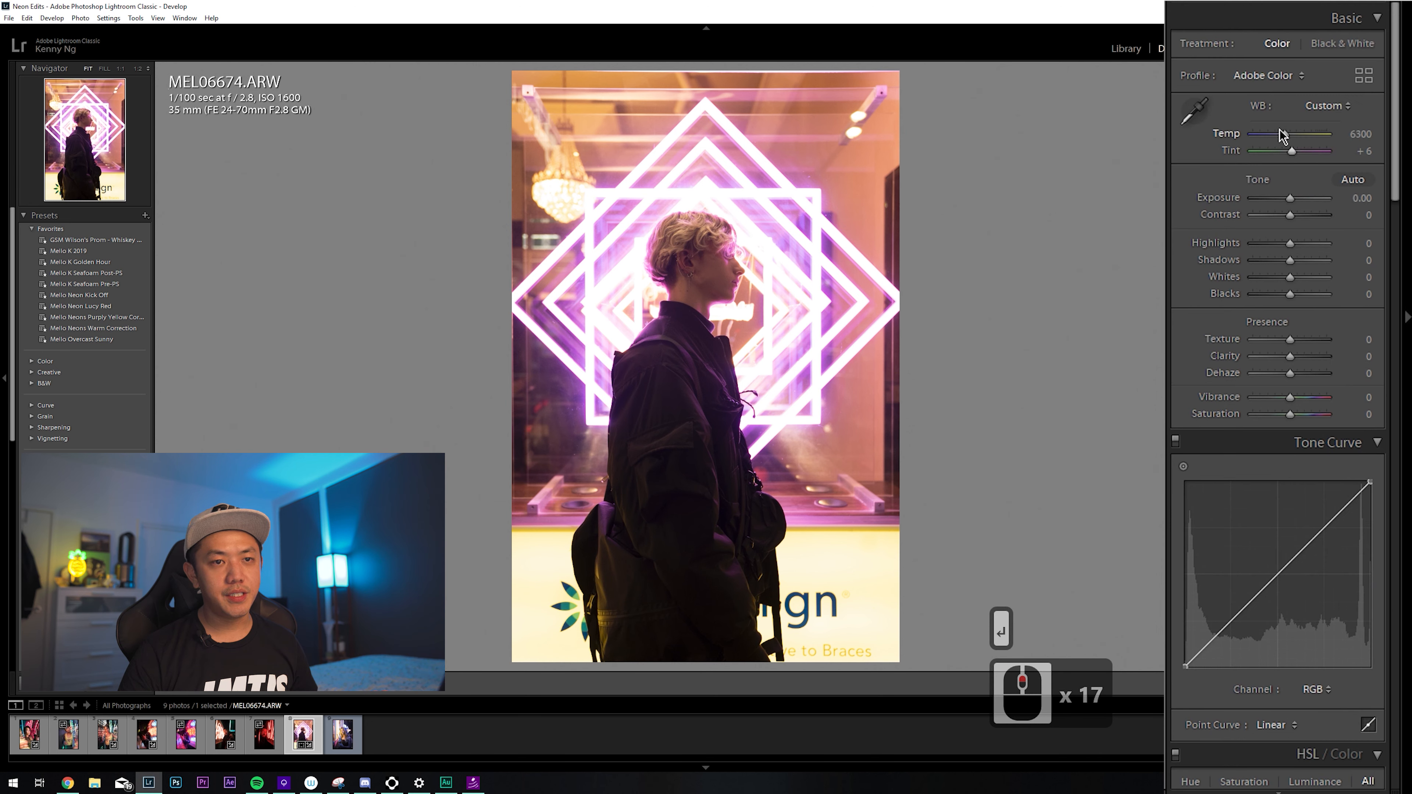
left_click_drag(1285, 138, 1258, 137)
scroll(1270, 317, "down", 6)
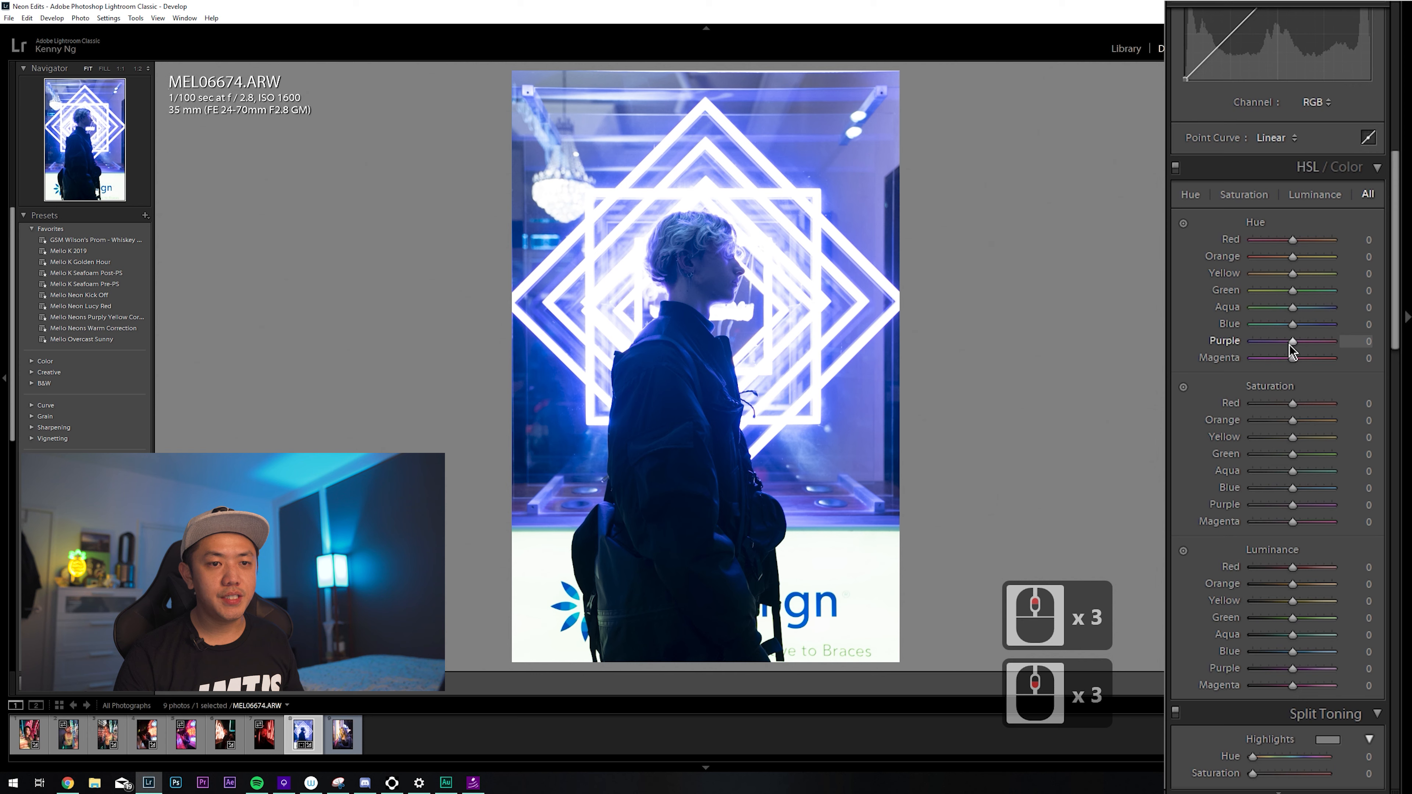
left_click_drag(1290, 350, 1258, 352)
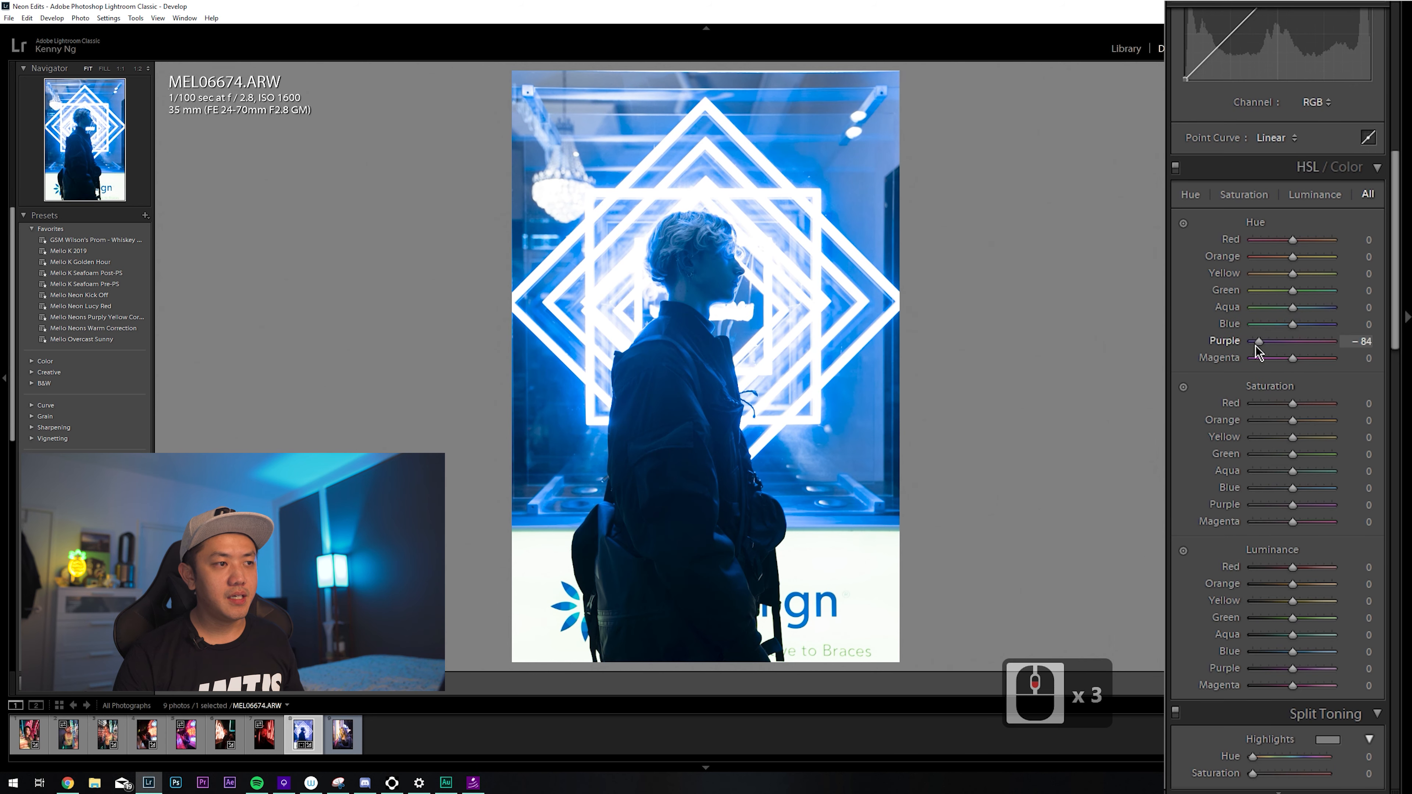
Set the Blue Primary hue in the camera calibration to −57
scroll(1251, 389, "down", 11)
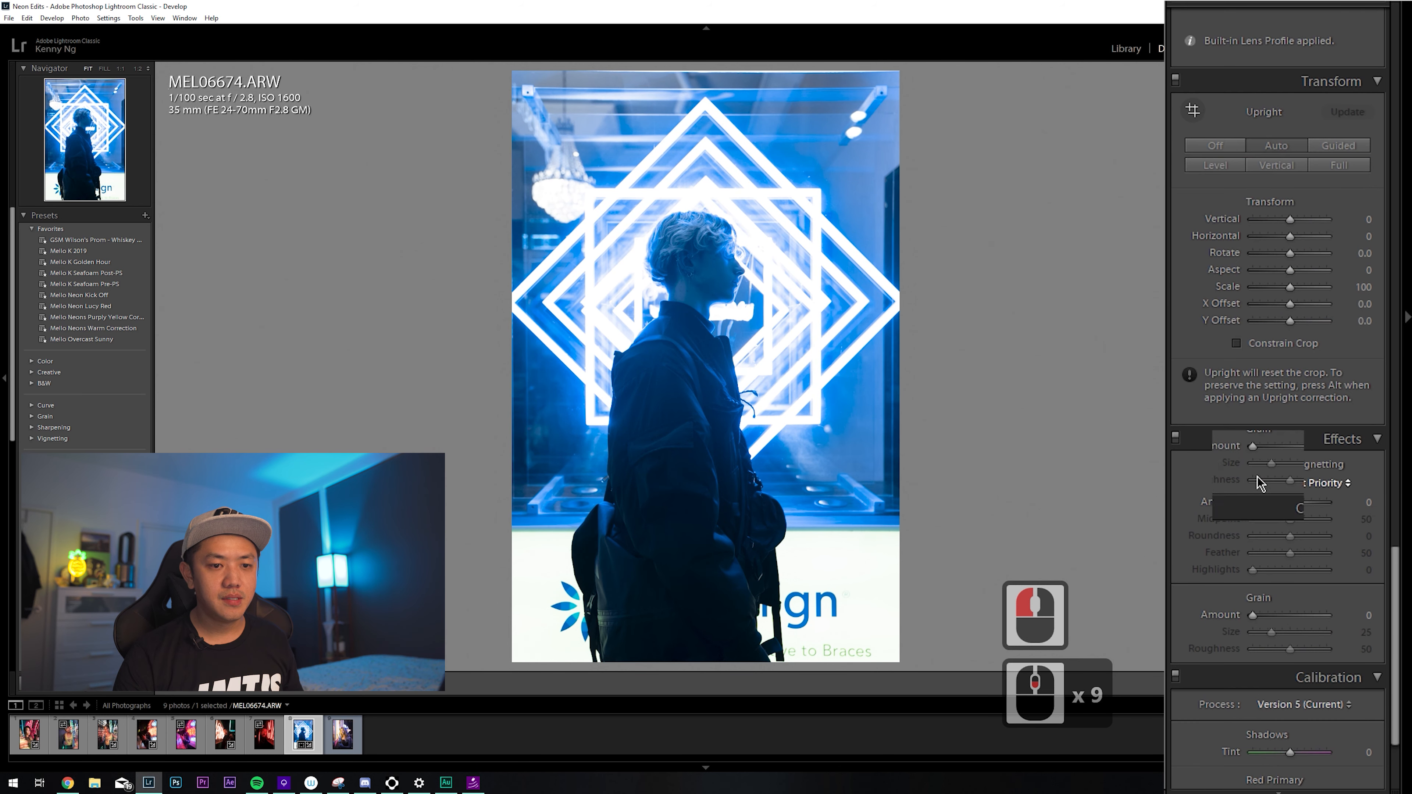
left_click_drag(1291, 762, 1269, 763)
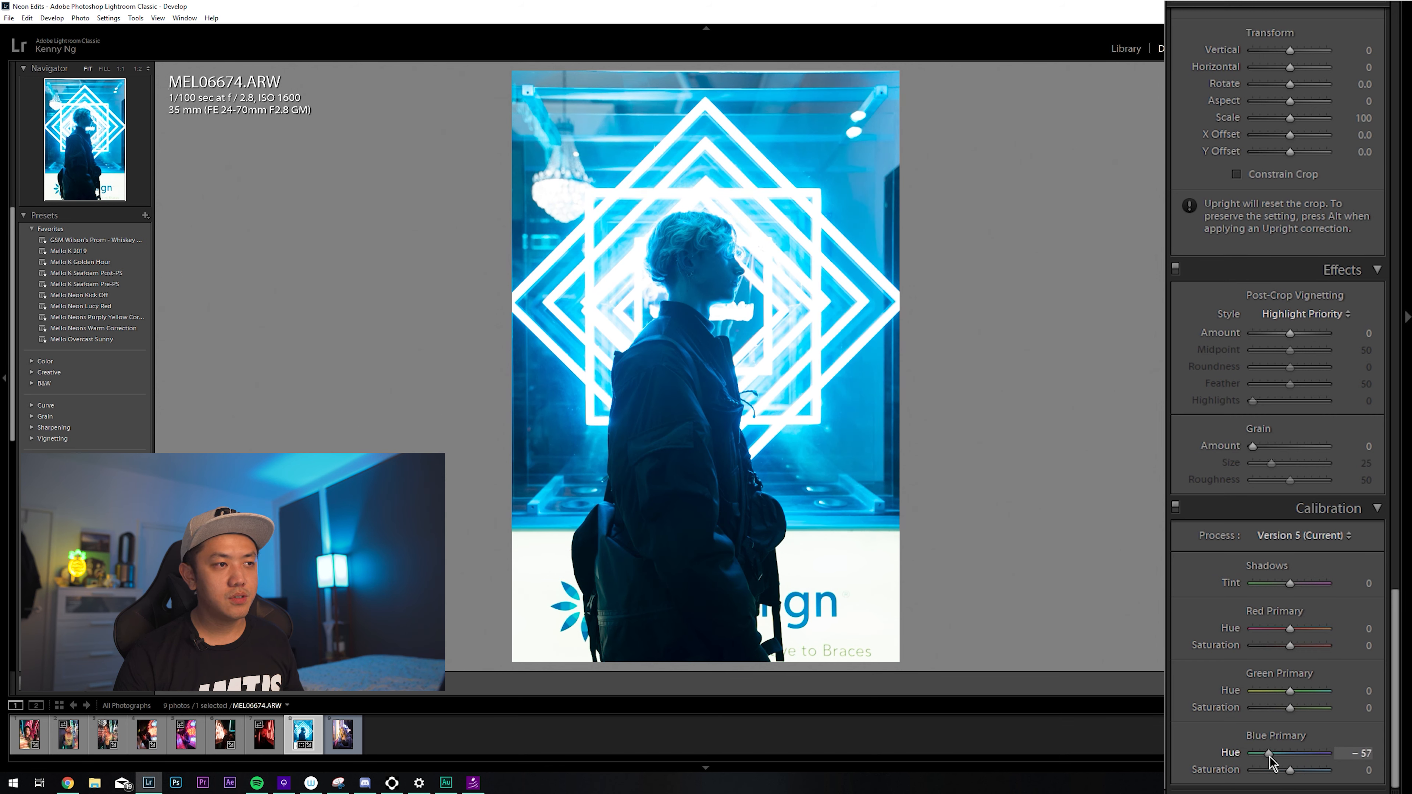
left_click(1270, 757)
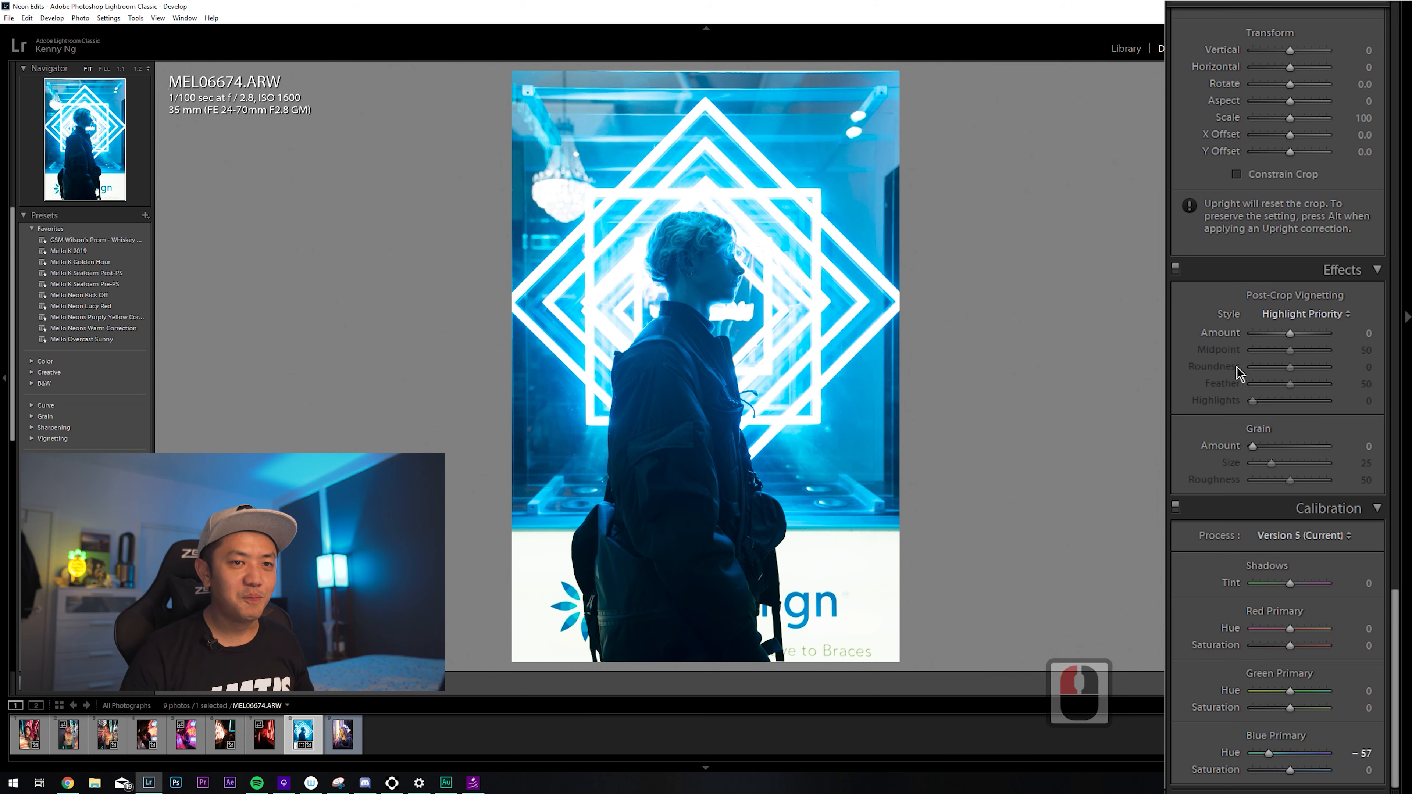
Darken the person into a silhouette with Shadows at −31 and Blacks at −100
scroll(1244, 221, "up", 13)
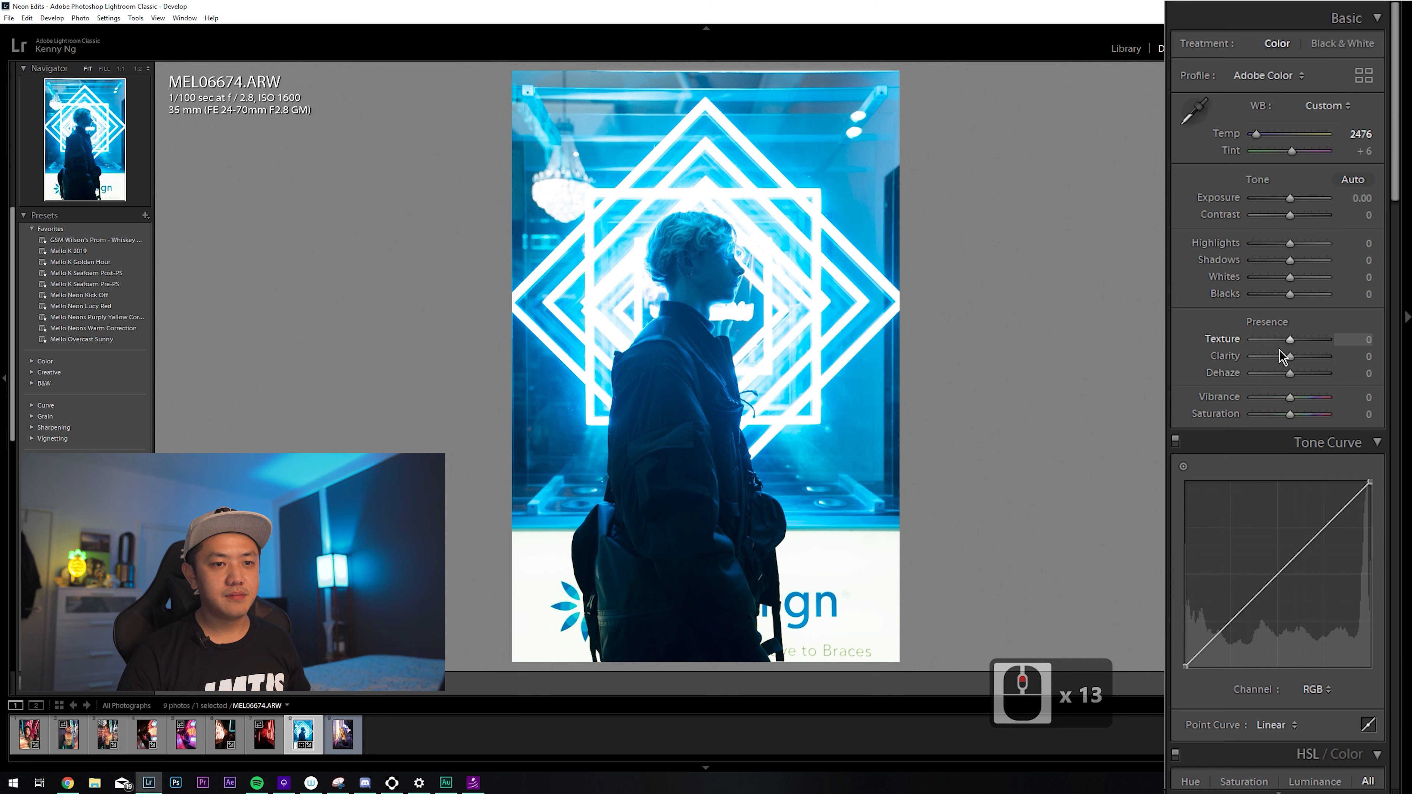
left_click_drag(1288, 301, 1275, 260)
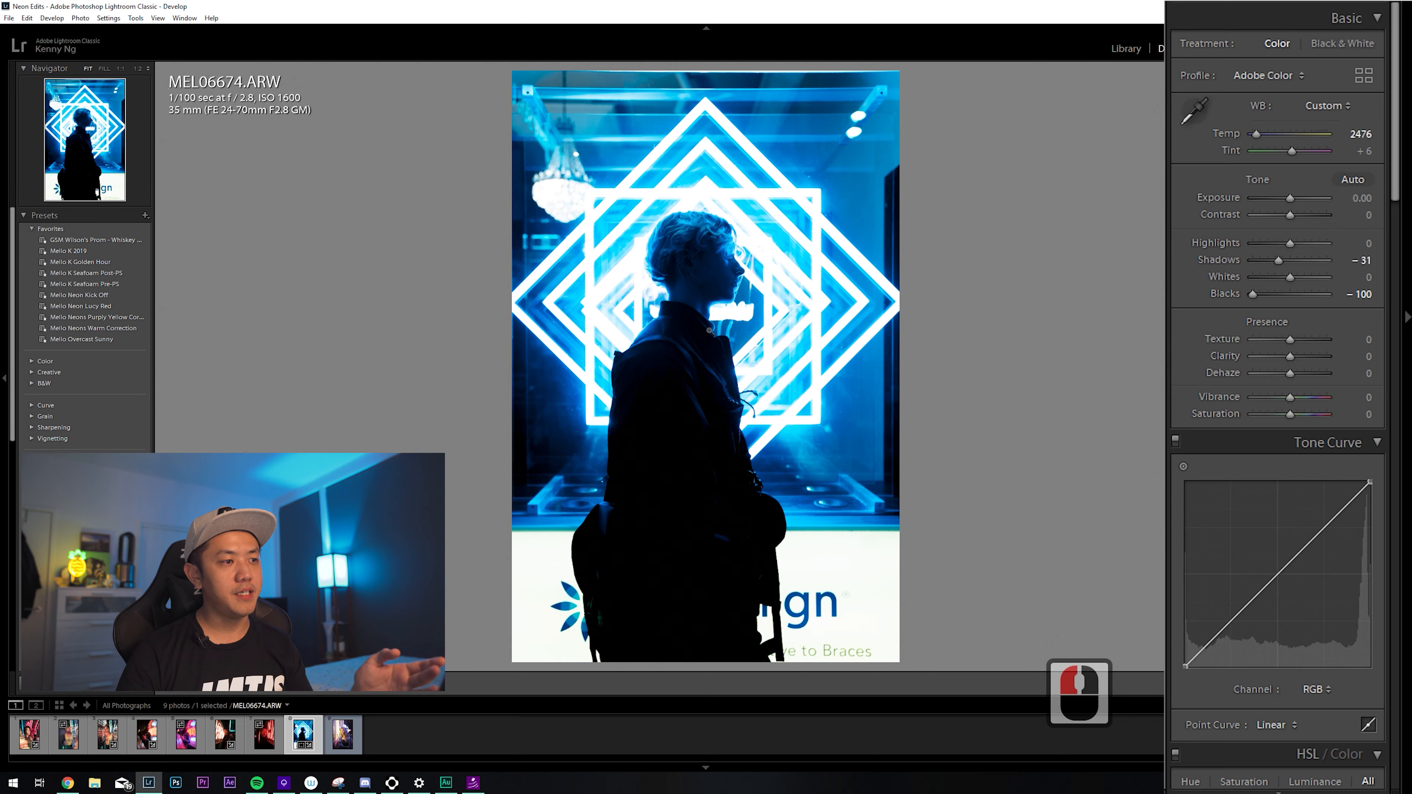
left_click(705, 328)
left_click_drag(784, 159, 529, 300)
left_click_drag(364, 210, 476, 366)
left_click(475, 366)
Lower the Highlights and set the Blue hue to −24
left_click_drag(1288, 245, 1286, 334)
scroll(1273, 289, "down", 3)
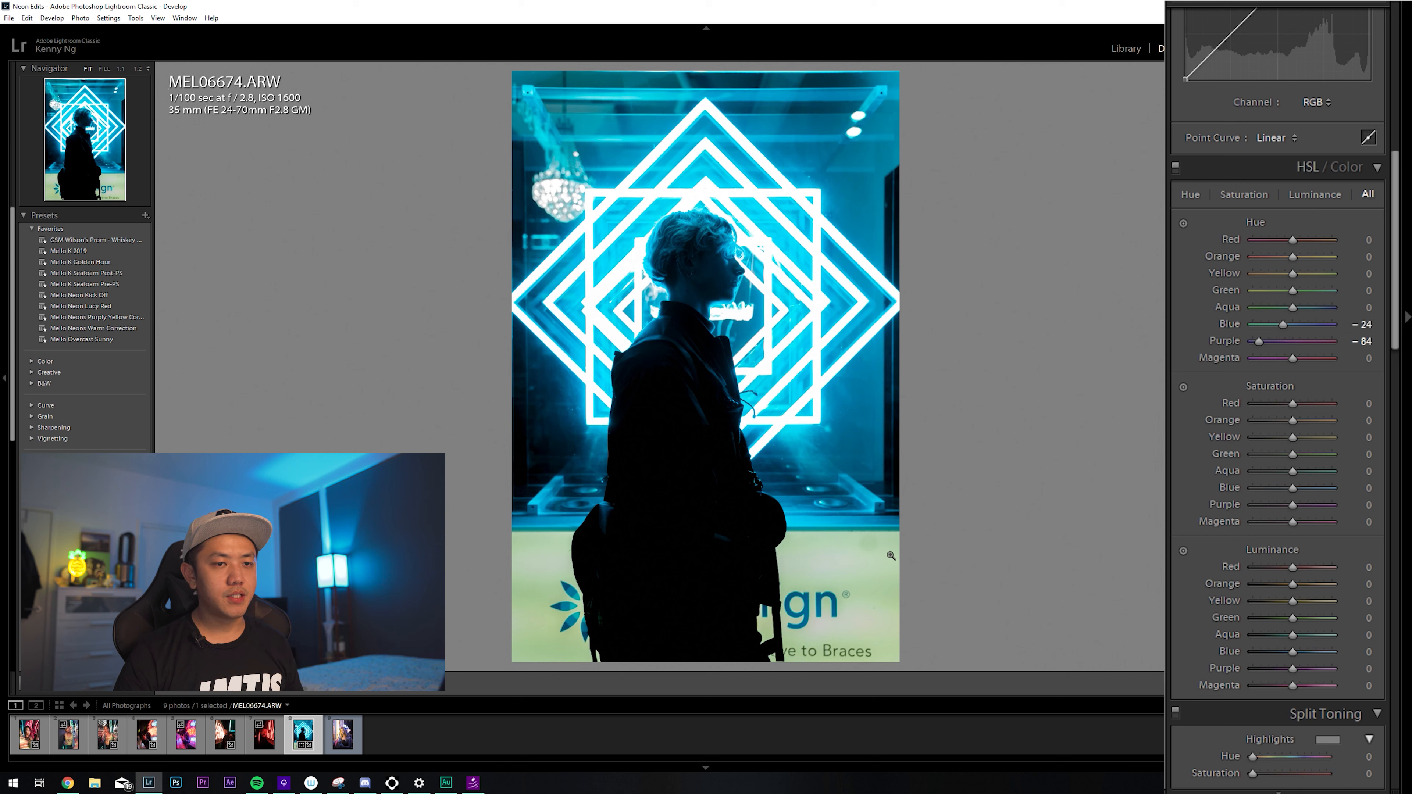
Desaturate the sign below the window with Green saturation −100 and Aqua saturation −17, and darken its luminance
left_click(1184, 388)
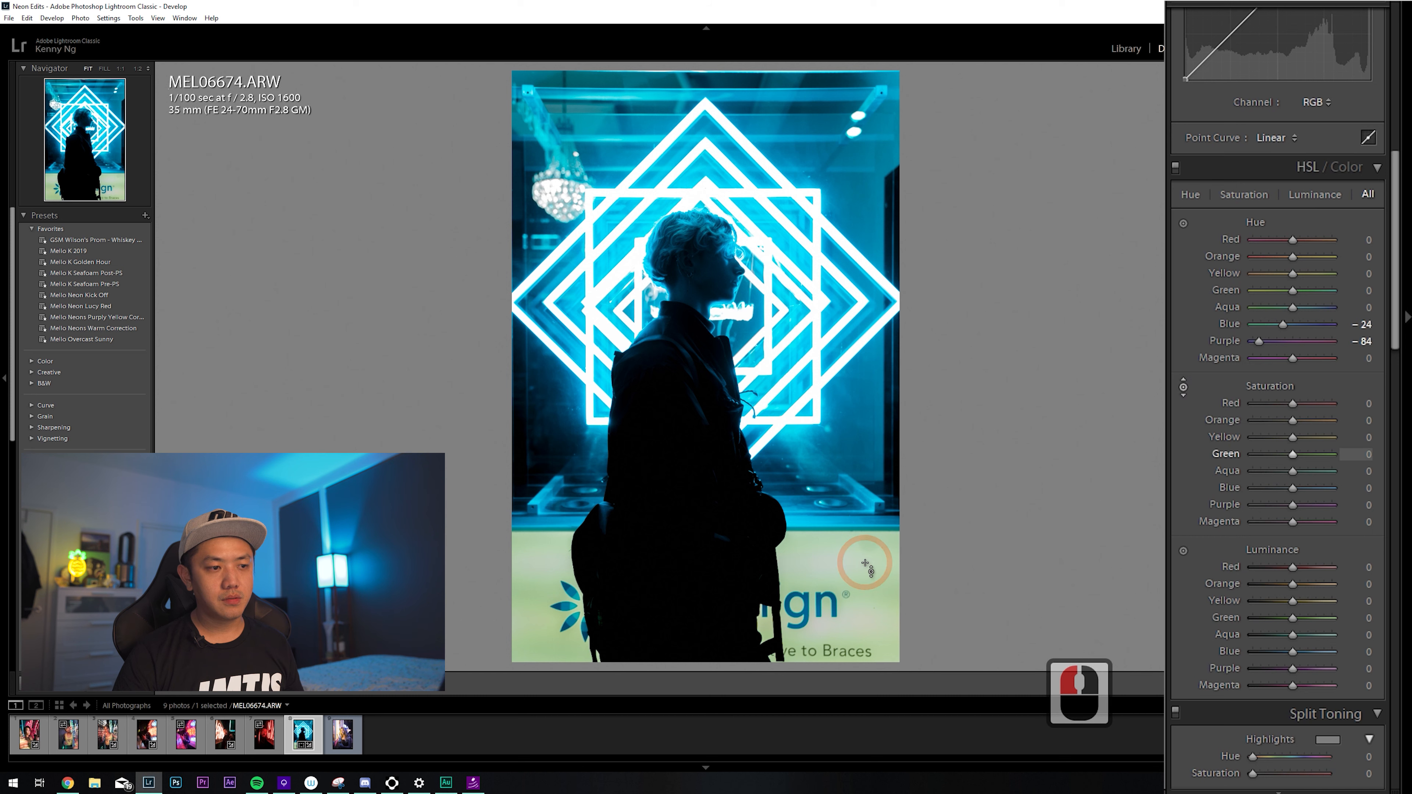
left_click_drag(861, 552, 862, 614)
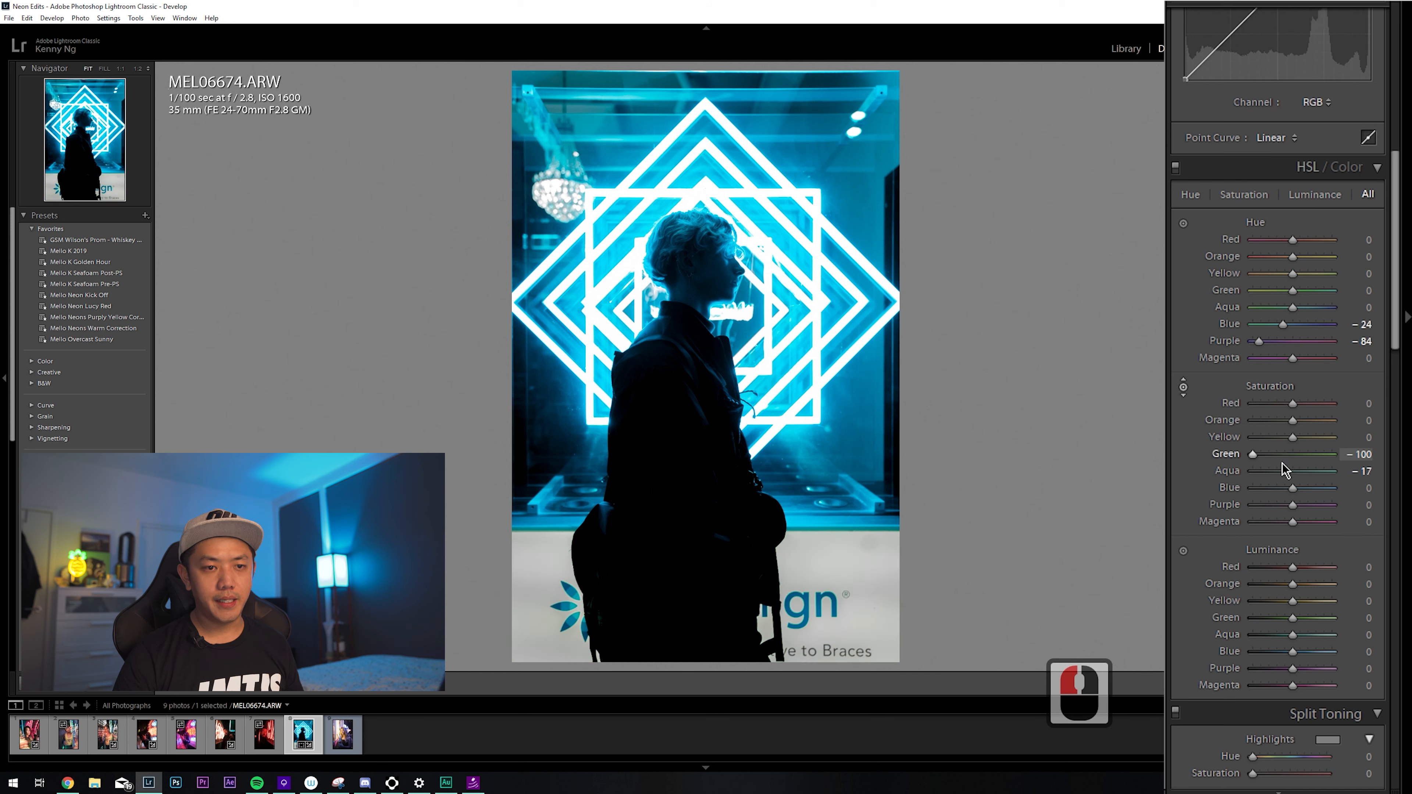
left_click(1184, 552)
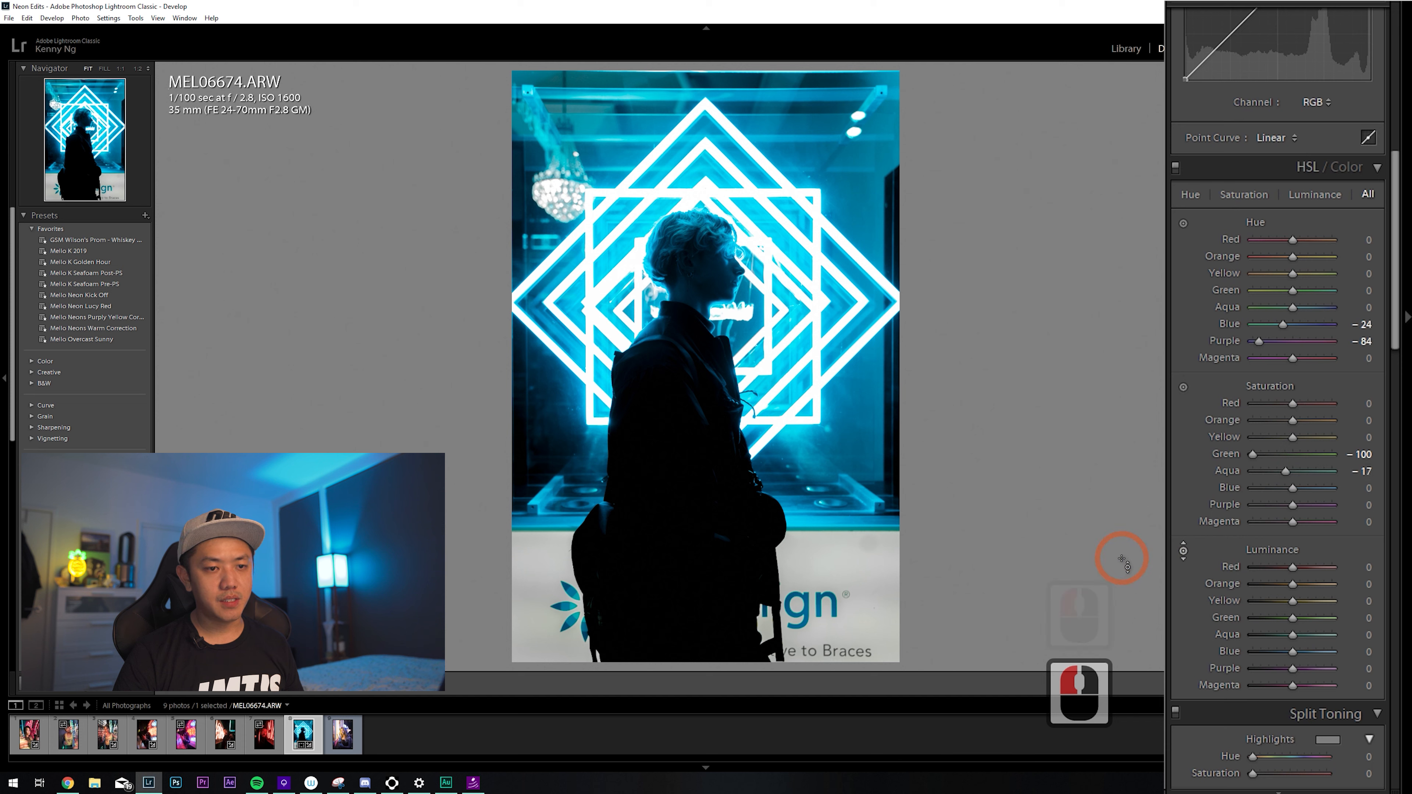
left_click_drag(874, 559, 883, 631)
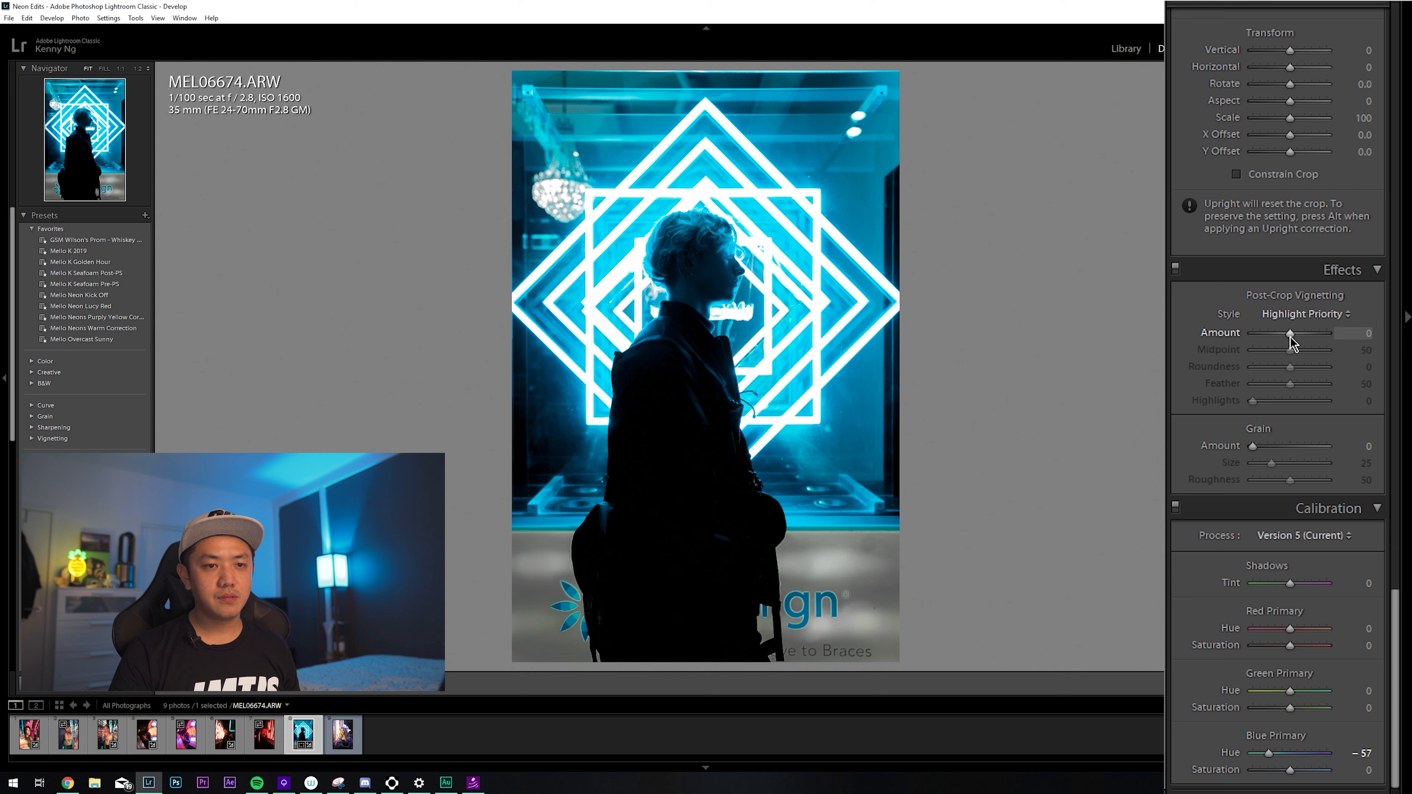
Add a post-crop vignette with Amount −33, Midpoint 30, Roundness +21 and Feather 60, and compare the photo with and without it
left_click_drag(1289, 337, 1274, 361)
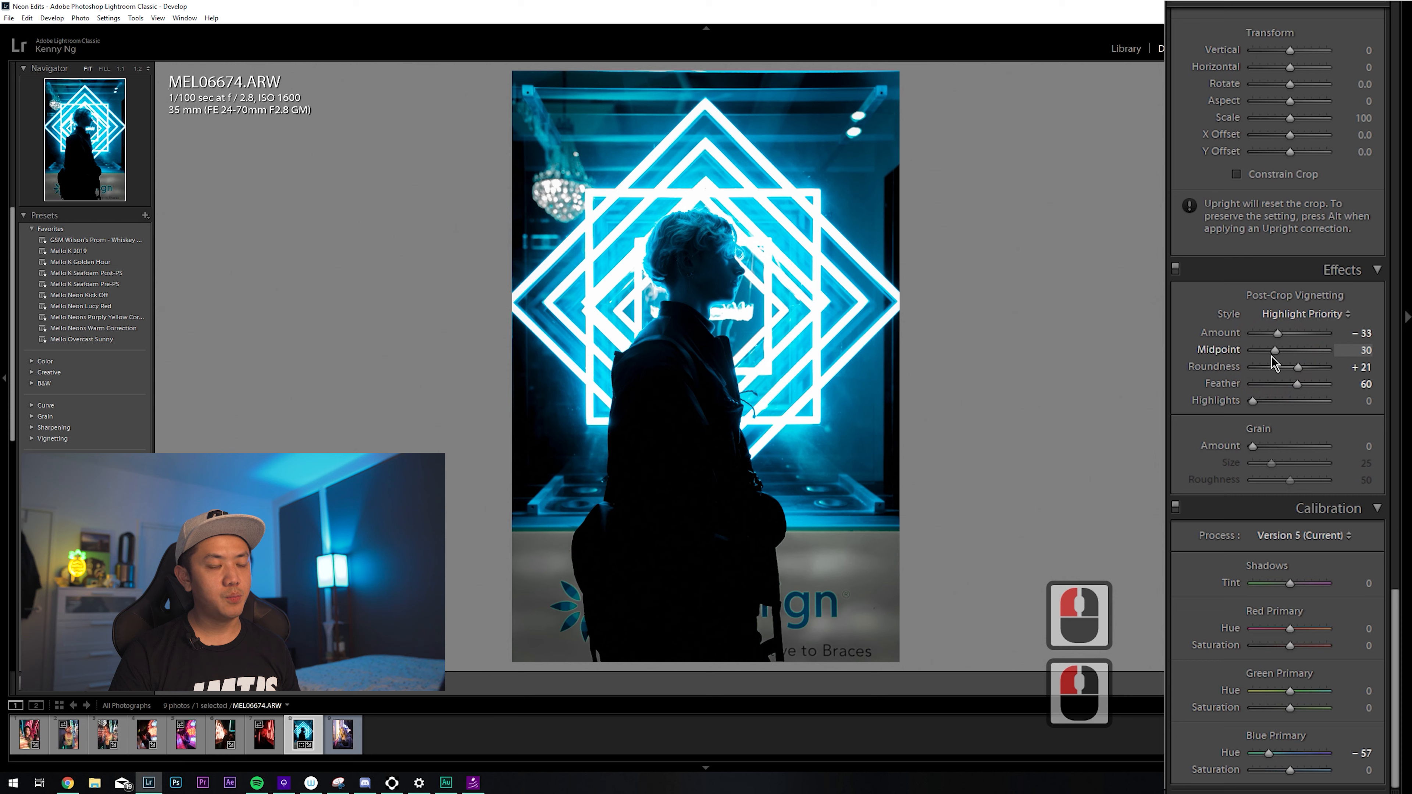
left_click(1175, 268)
left_click(1176, 268)
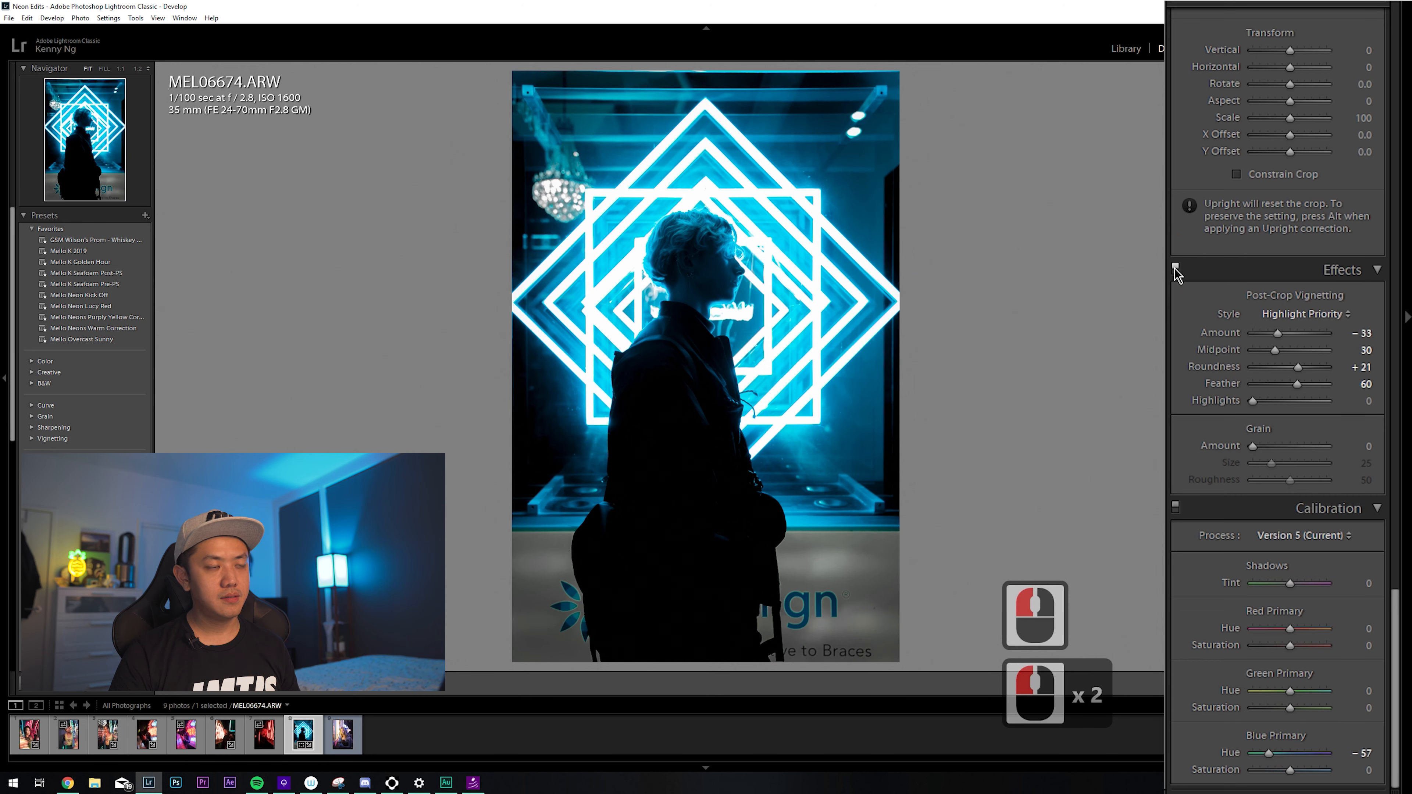
left_click(1175, 268)
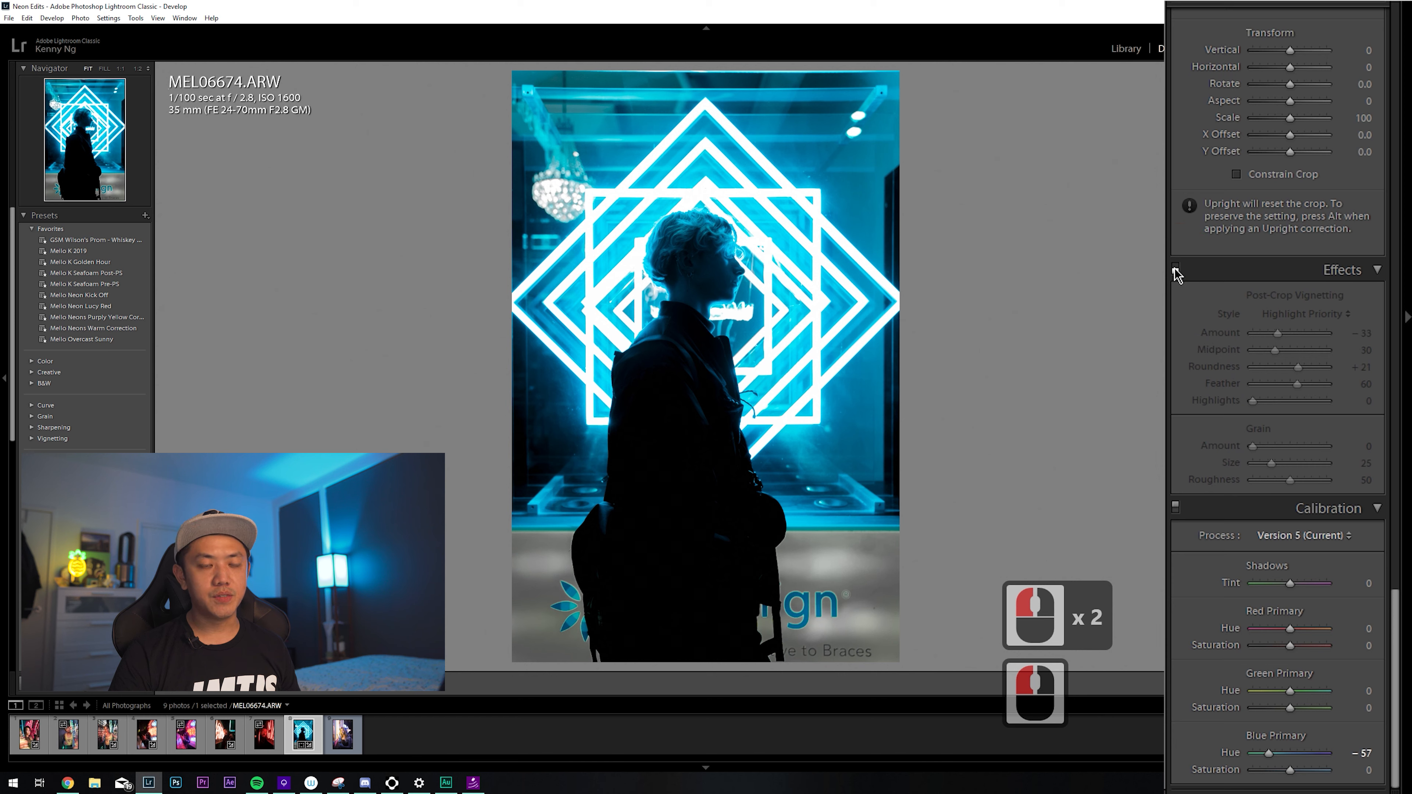
left_click(1175, 268)
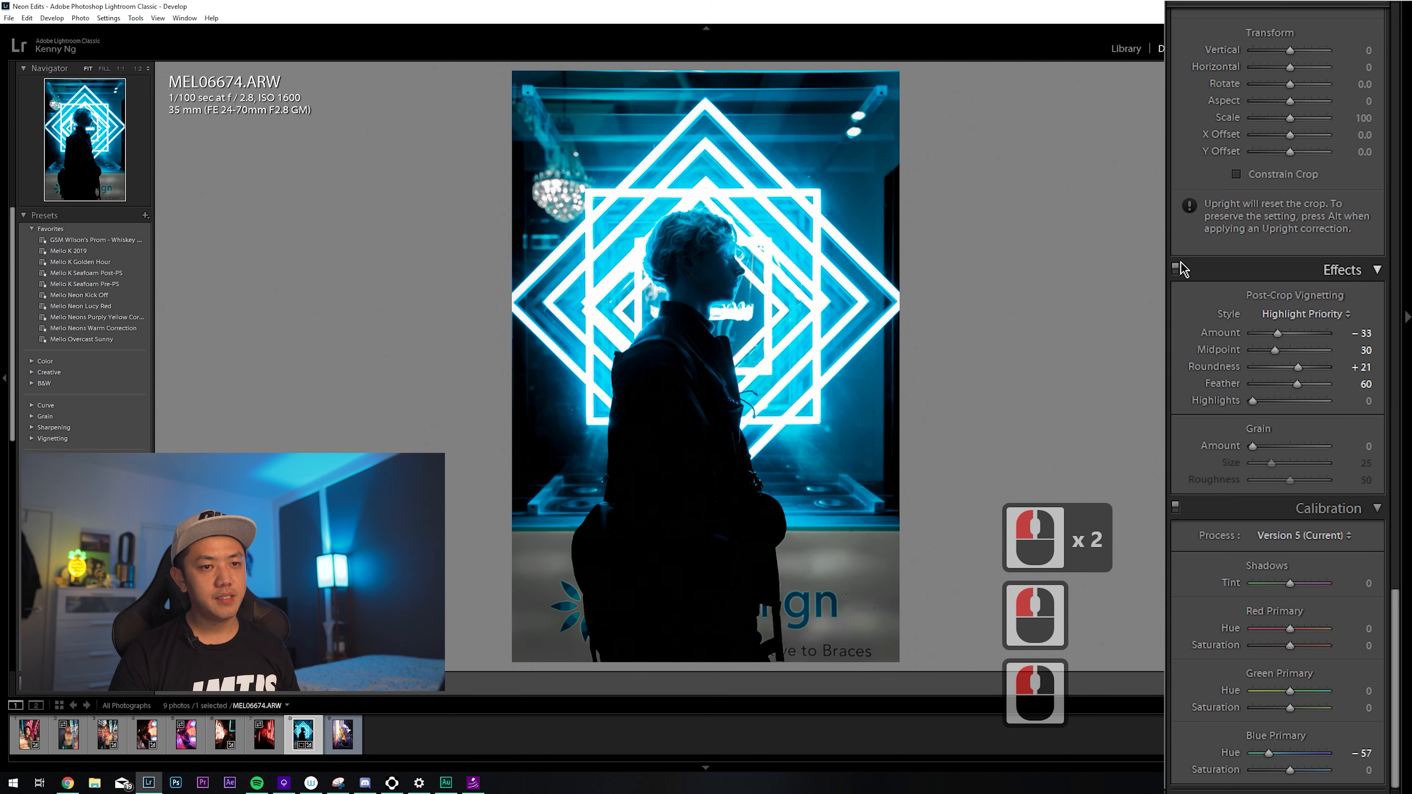
left_click(1175, 268)
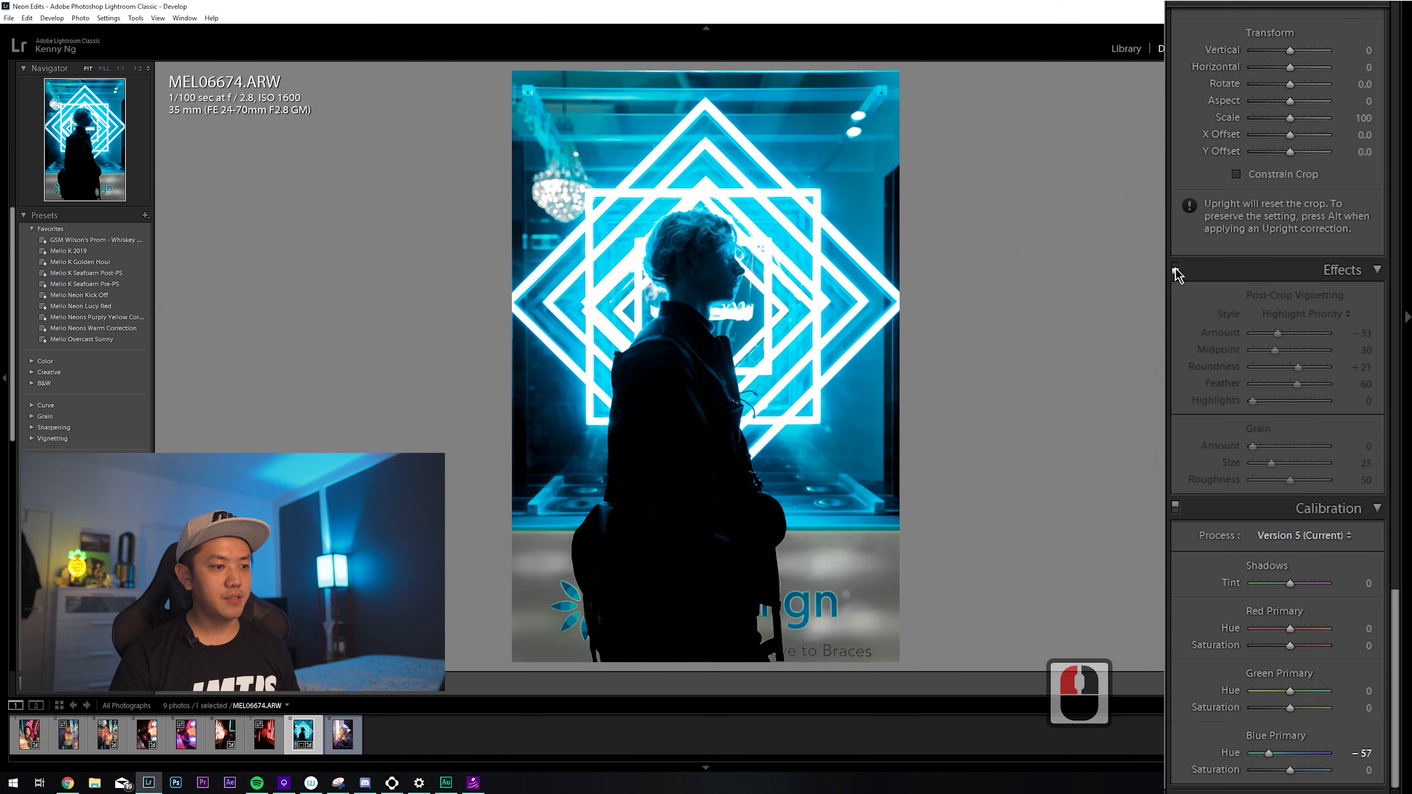
left_click(1175, 270)
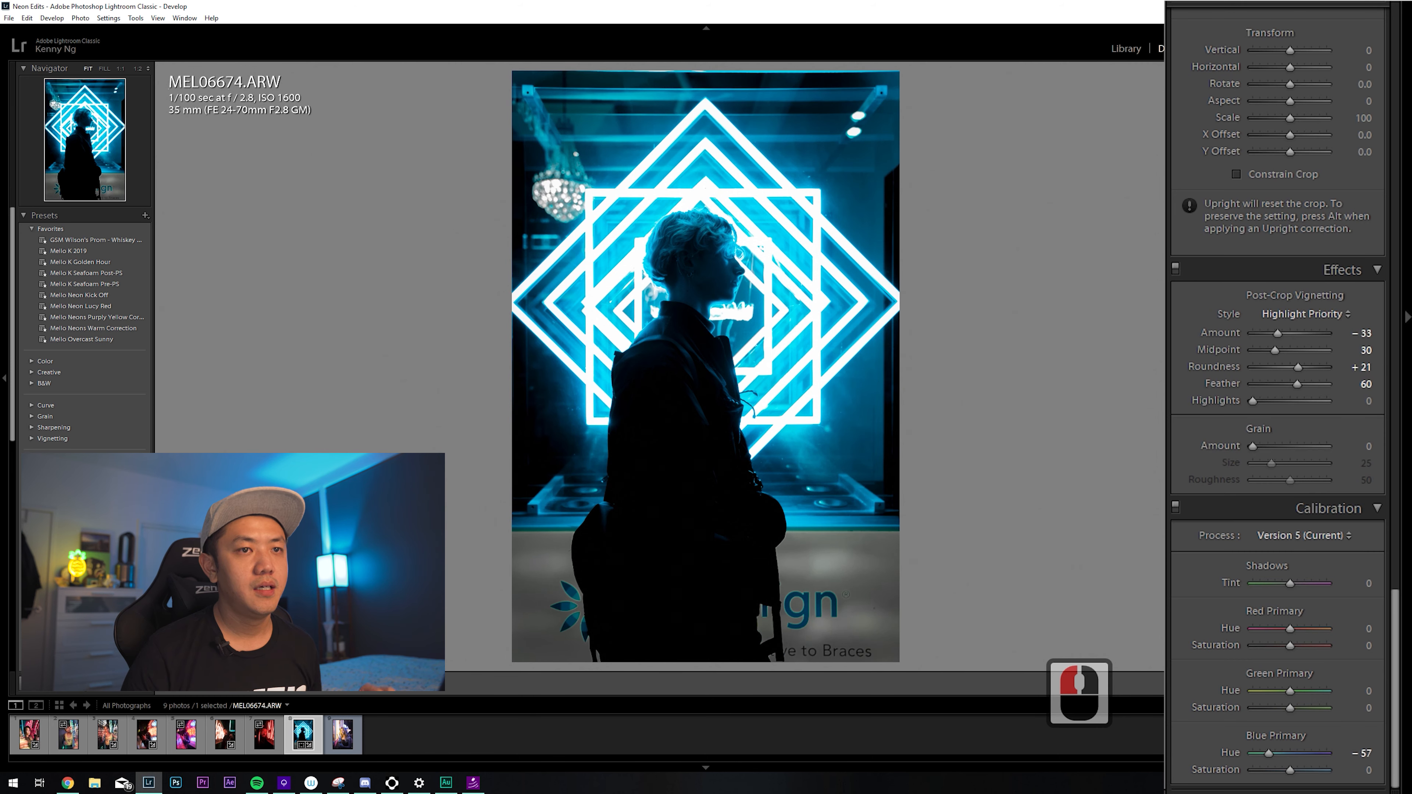
Crop the photo to the 4 x 5 / 8 x 10 aspect, cutting off the lettered sign, and check the lower edge up close
left_click(1202, 3)
left_click(1343, 47)
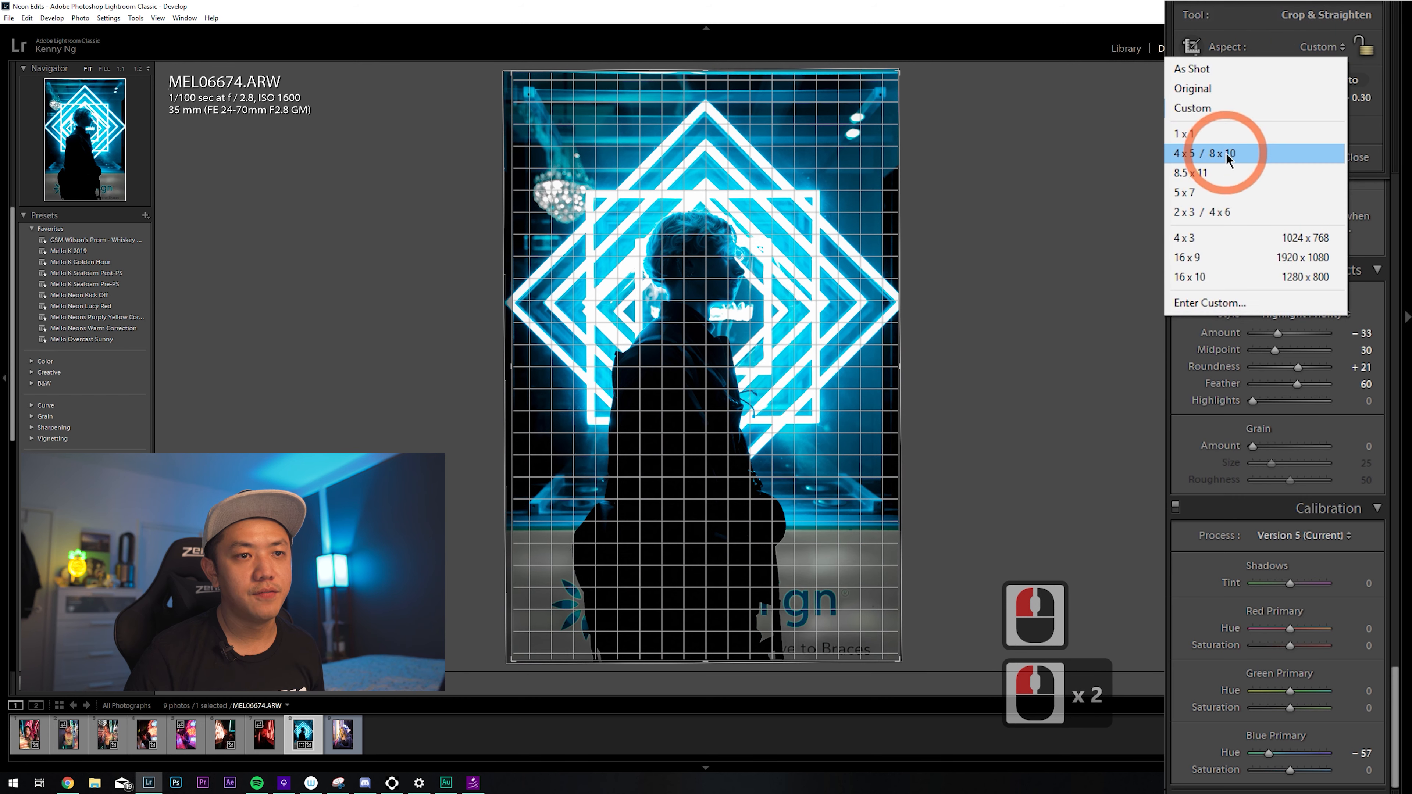
left_click(1223, 149)
left_click_drag(758, 340, 748, 409)
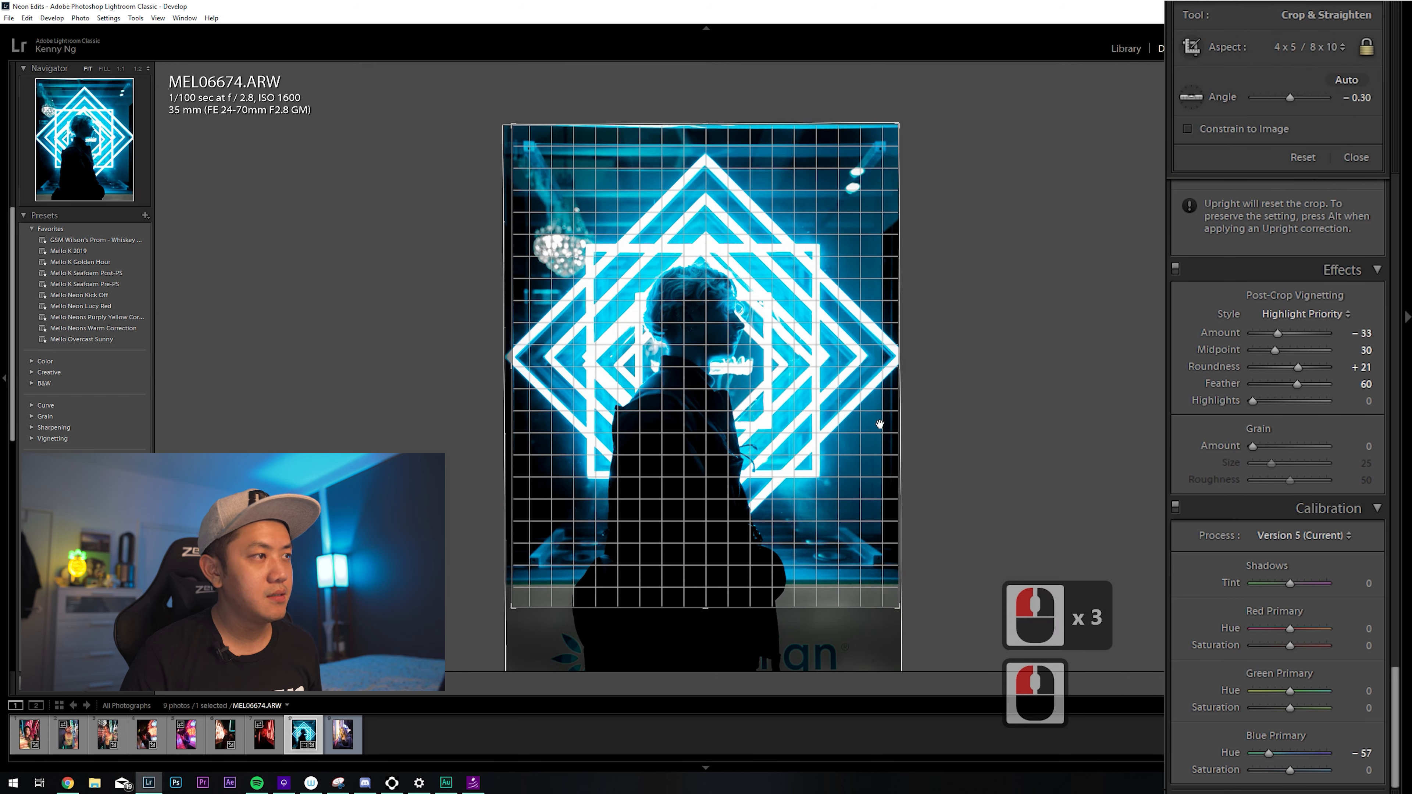
key("Return")
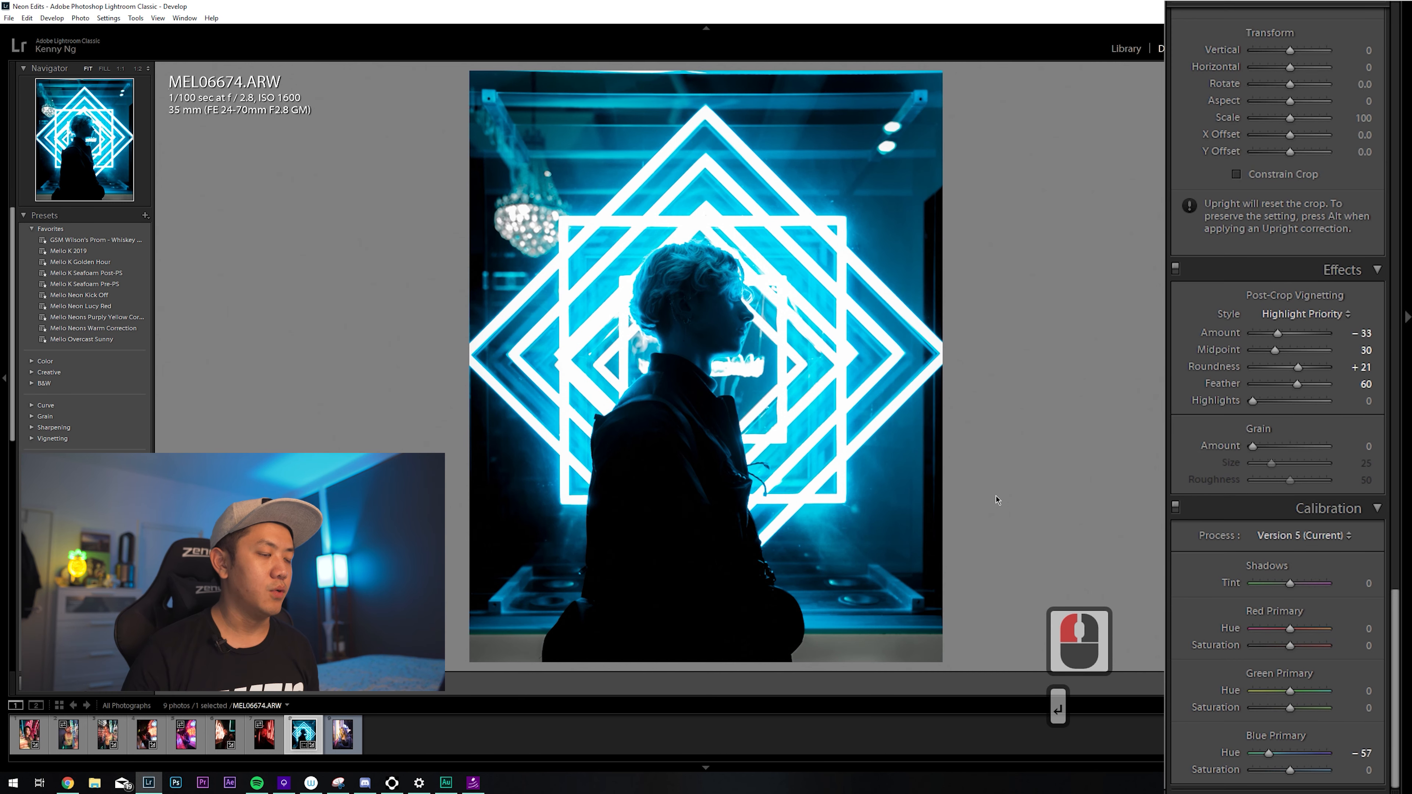
left_click(817, 654)
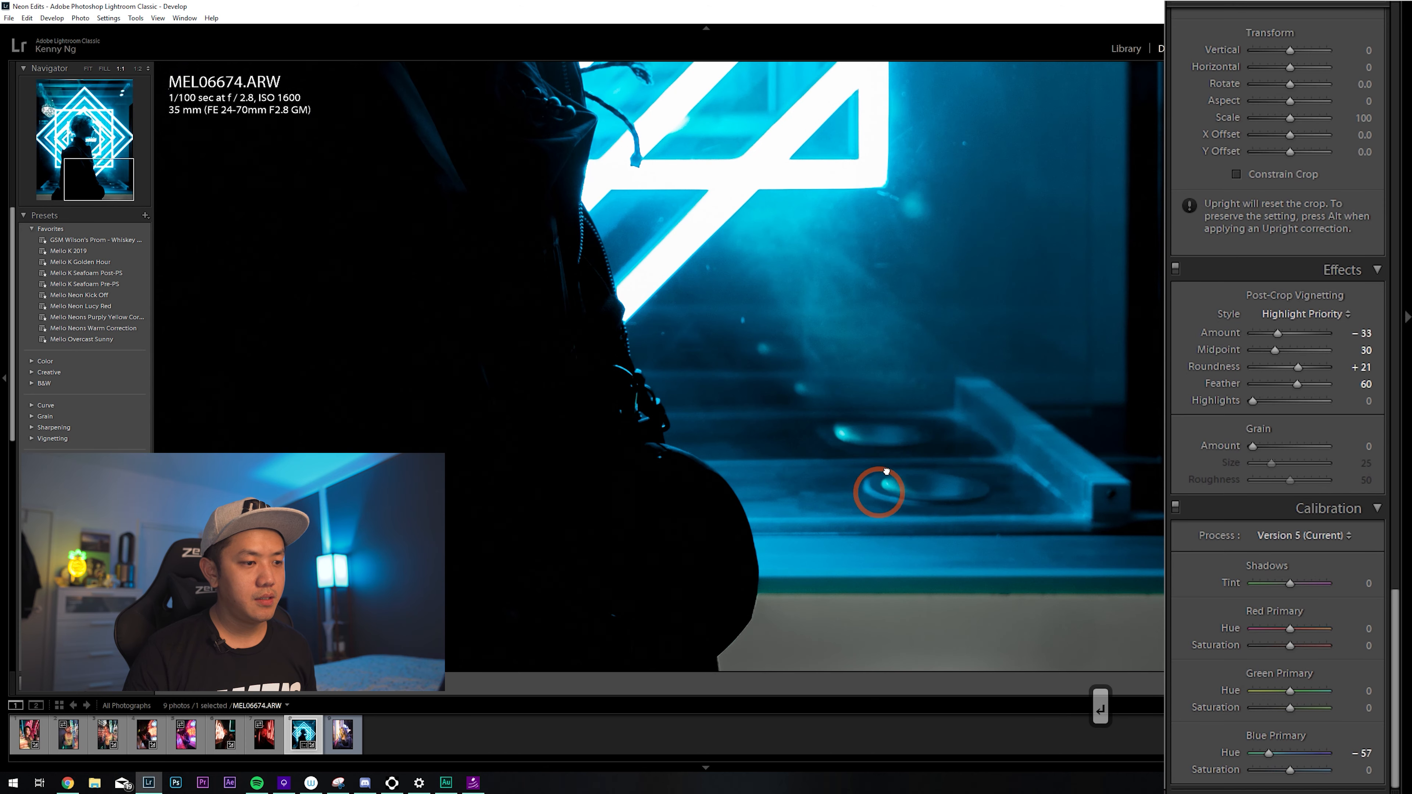
left_click(891, 530)
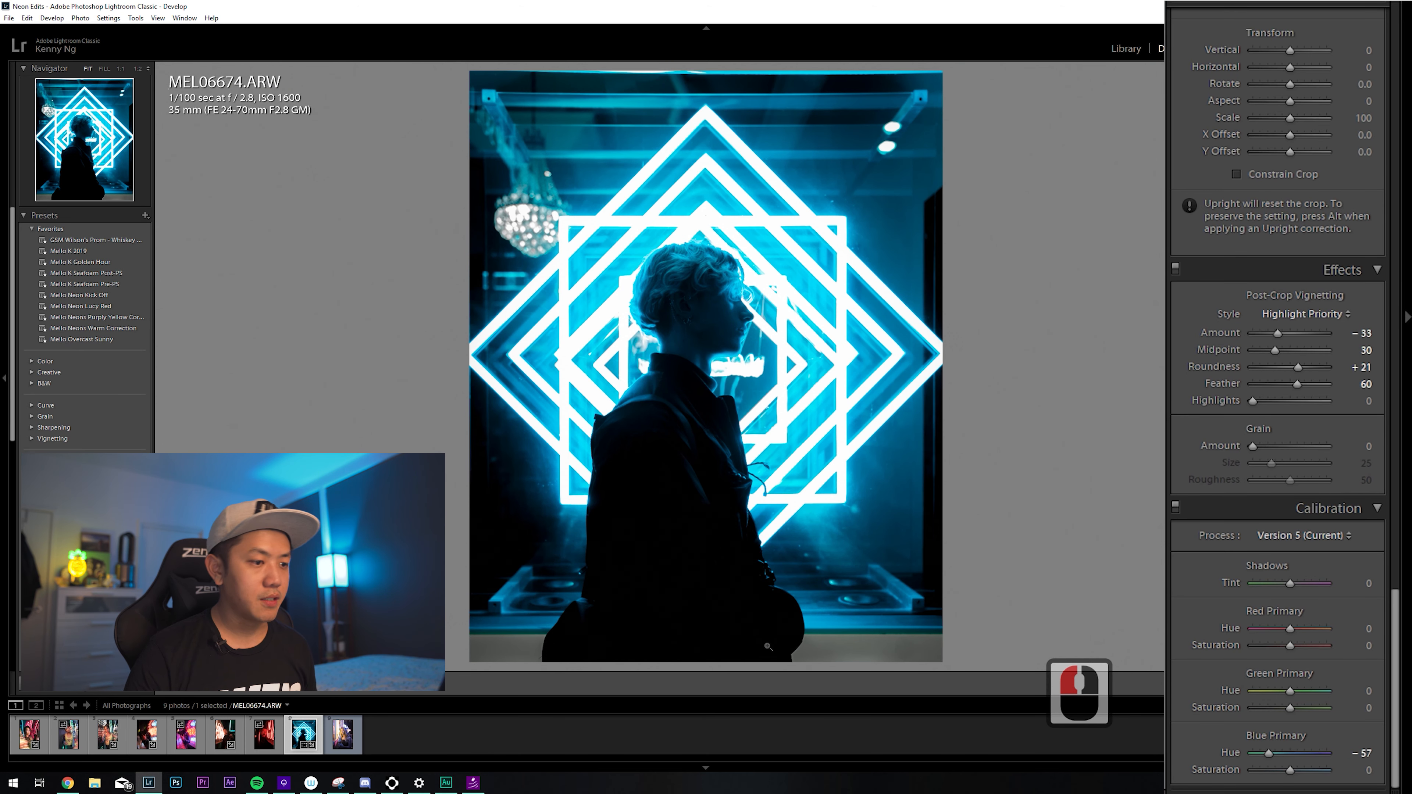
Inspect the chandelier beside the neon squares up close and return to the full photo
left_click(516, 190)
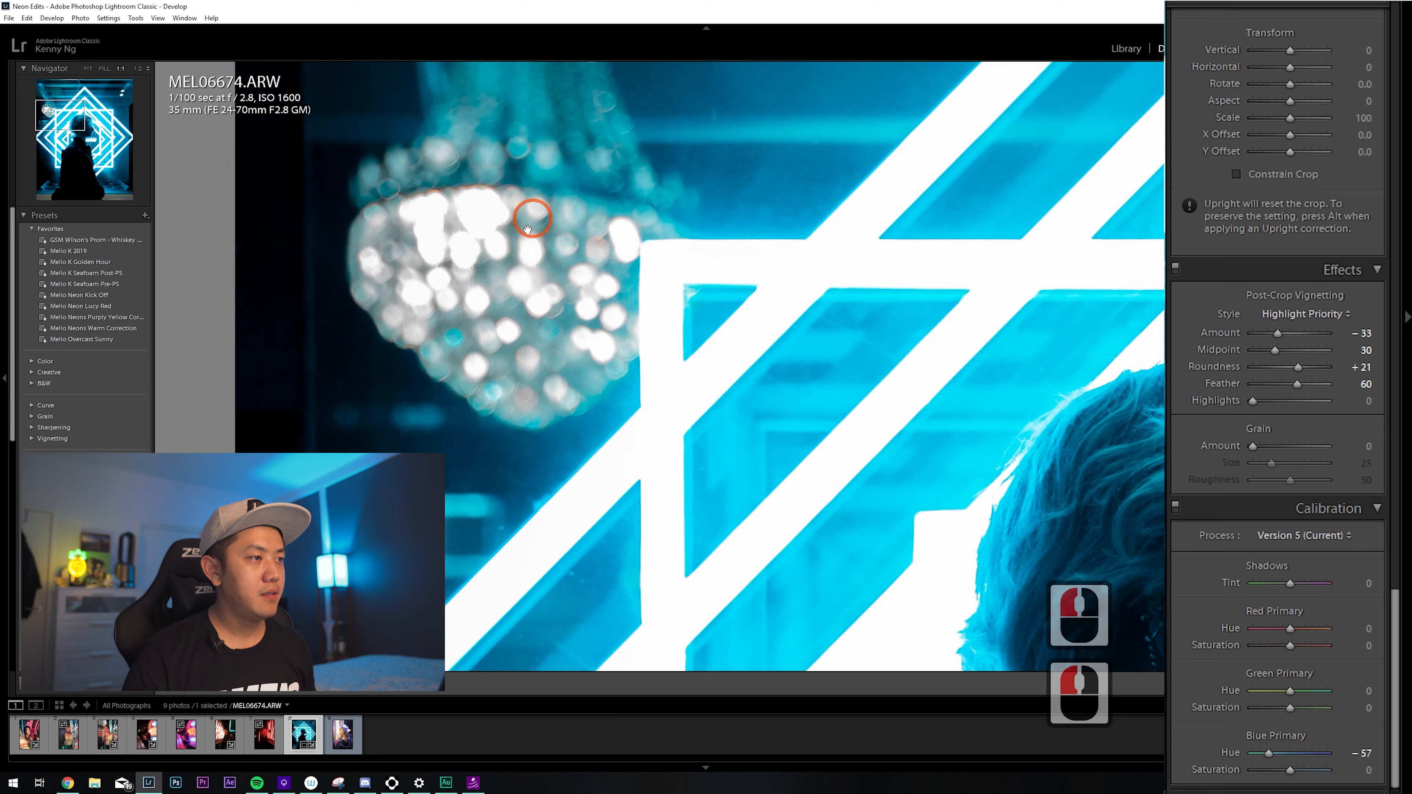
left_click(558, 211)
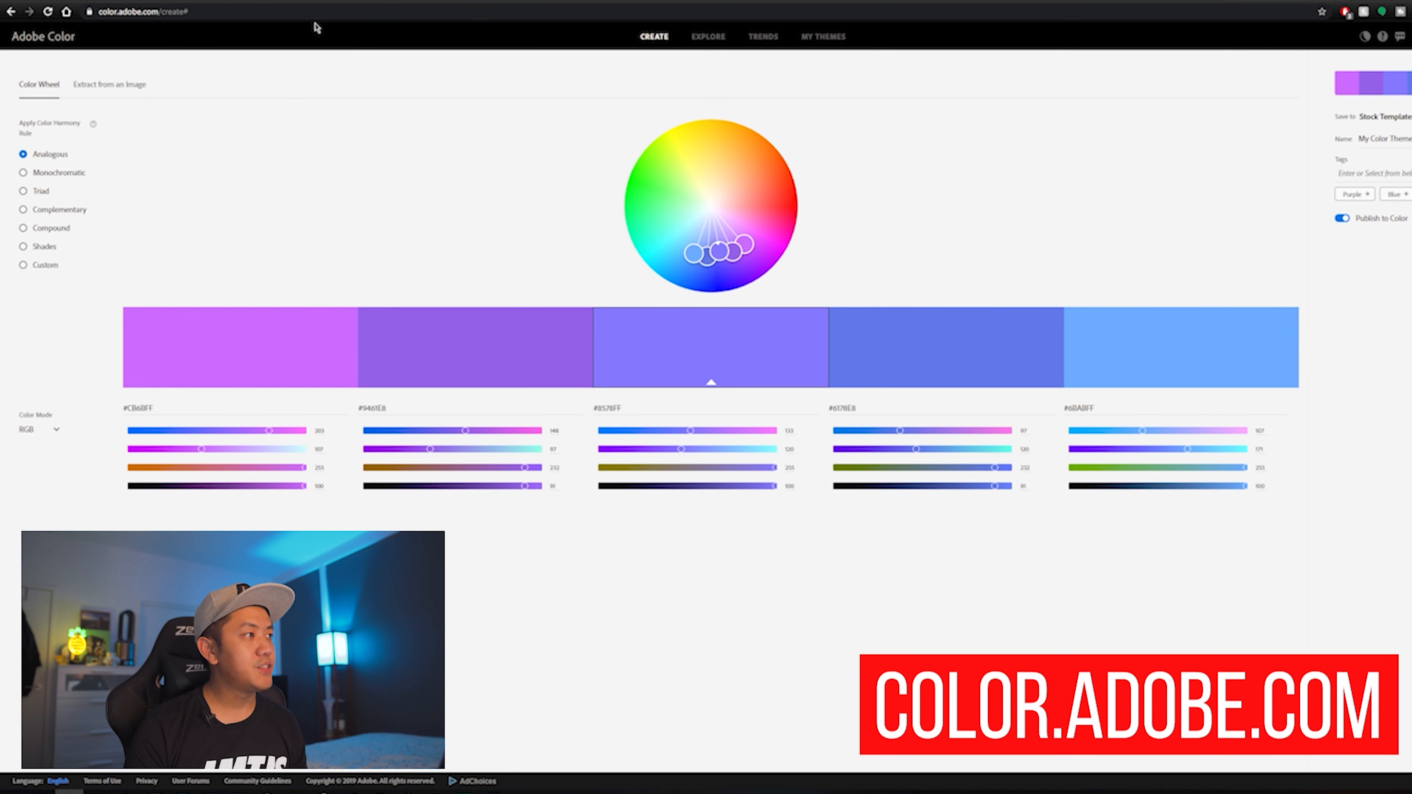
Switch to Adobe Color at color.adobe.com, apply the Complementary harmony rule and shift the palette to light blue #78EFFF with orange #FFAF71
left_click(308, 17)
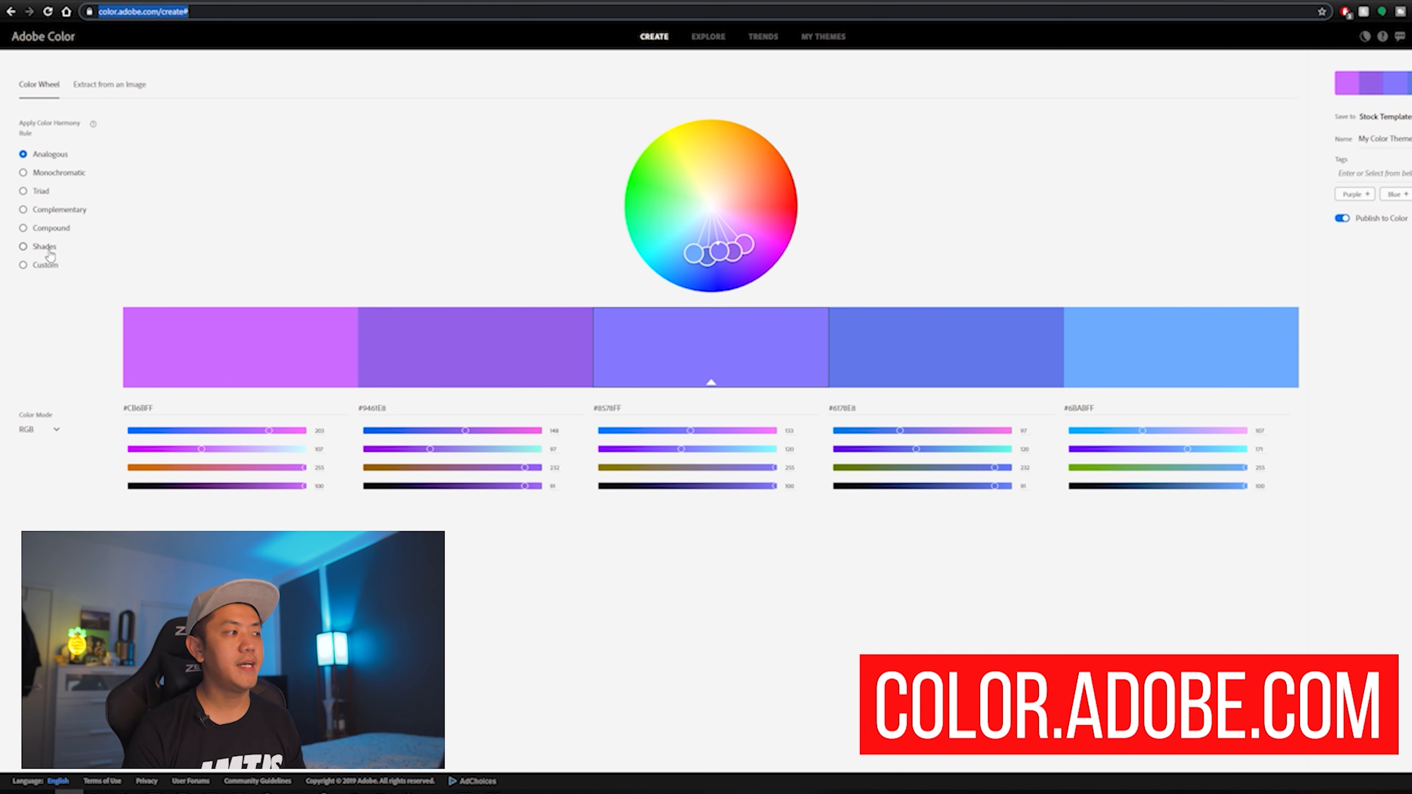
left_click(23, 265)
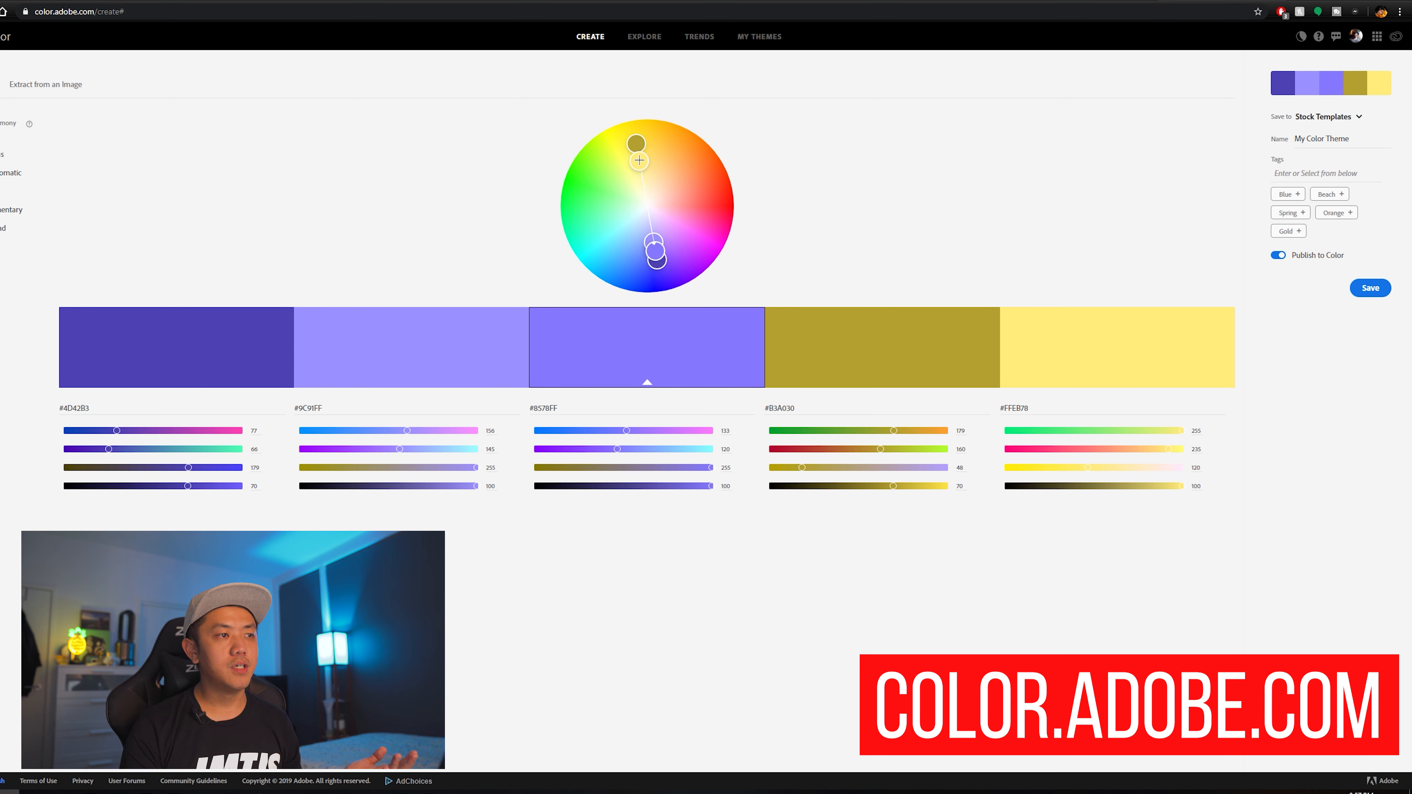
left_click_drag(640, 160, 681, 172)
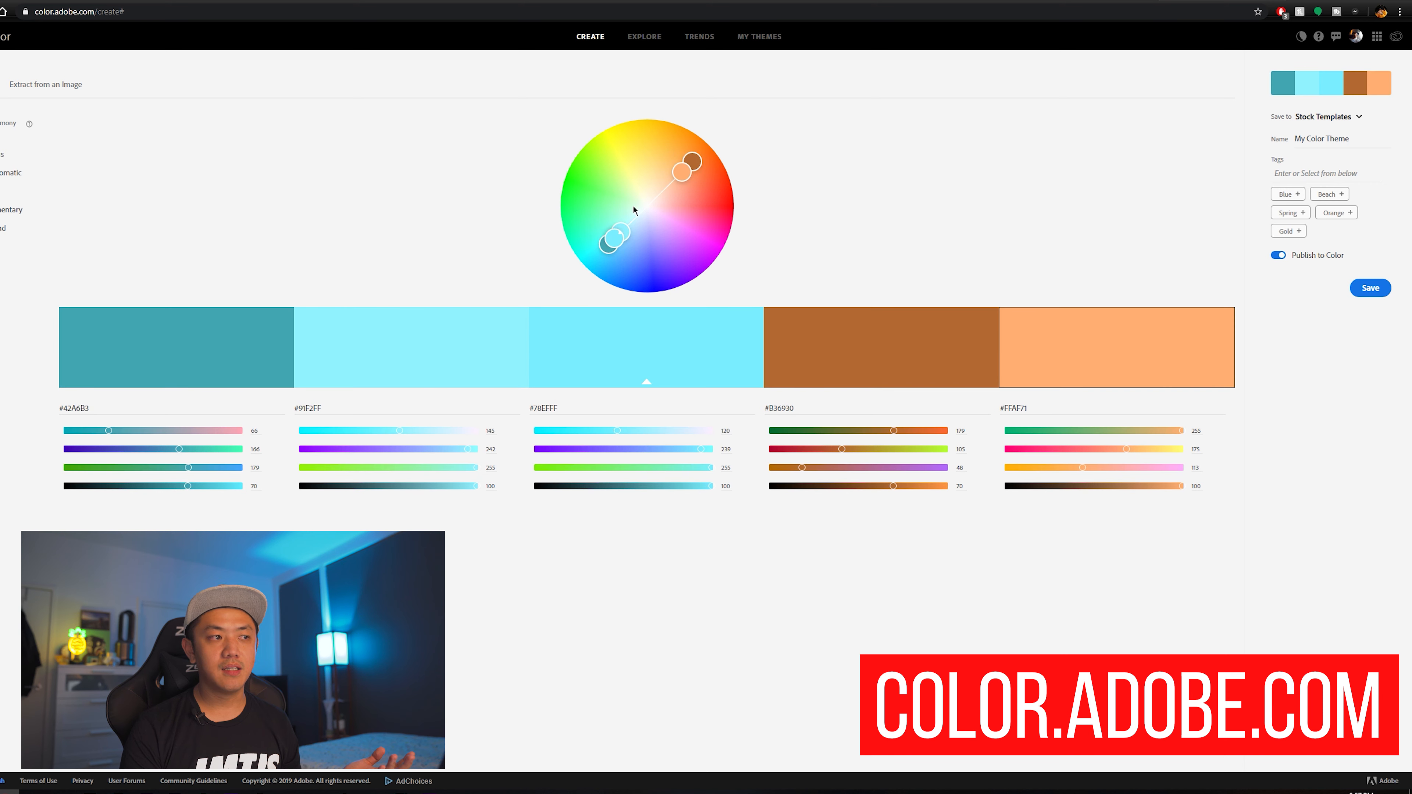
Shift the complementary palette through pink and green to base color orange #FF8E60 with teal #20B39A, and open the theme name for editing
left_click_drag(613, 239, 685, 163)
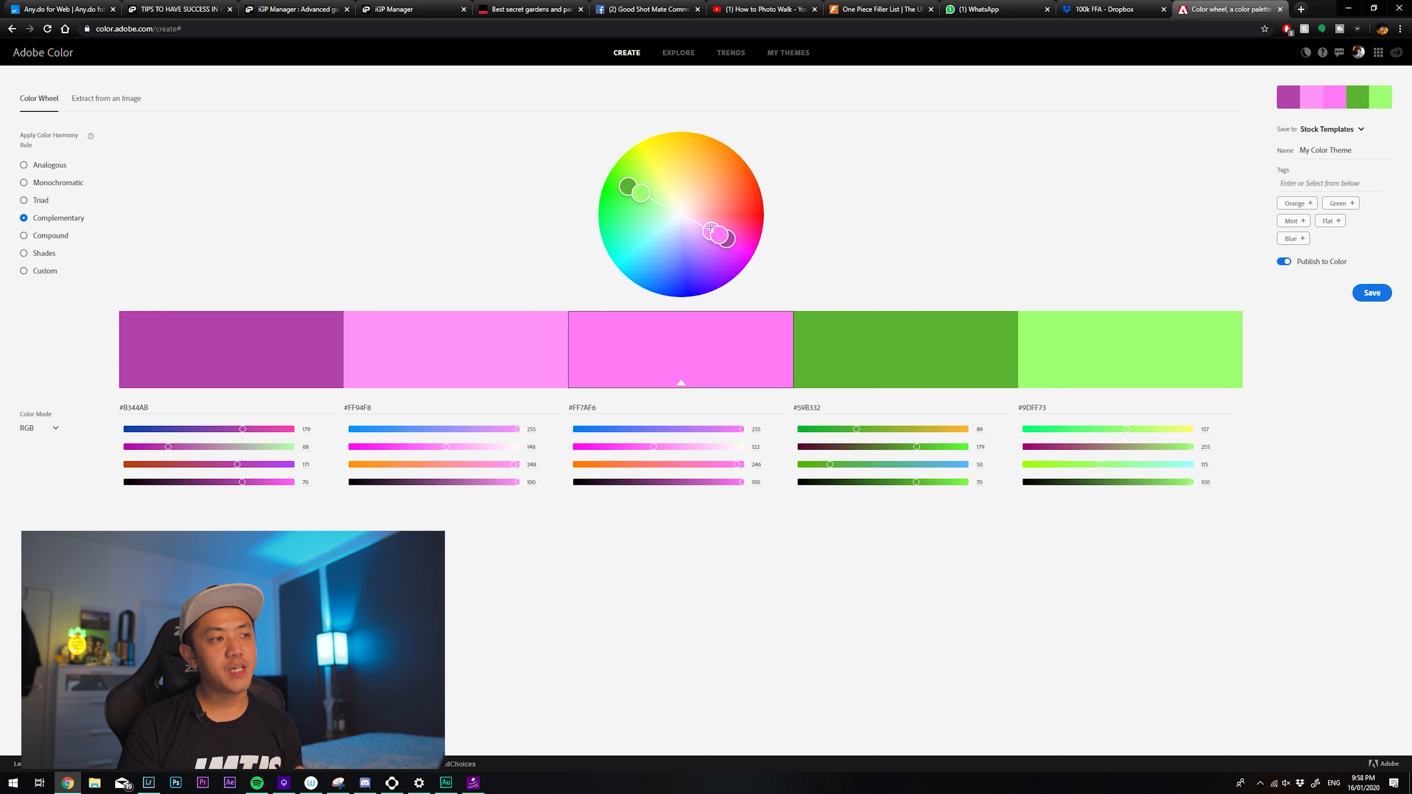
left_click_drag(711, 227, 711, 224)
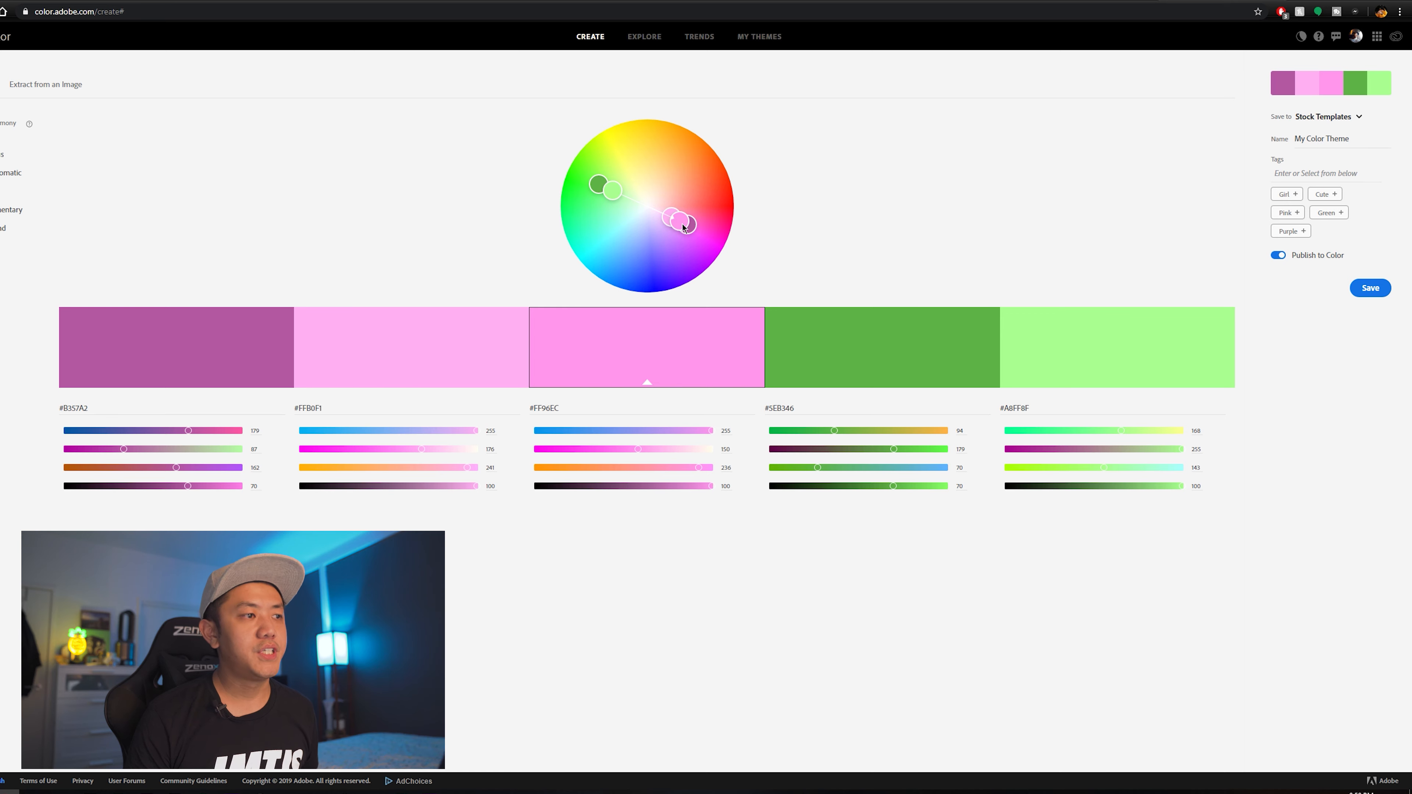
mouse_move(684, 228)
left_mouse_down()
mouse_move(709, 205)
mouse_move(704, 186)
left_mouse_up()
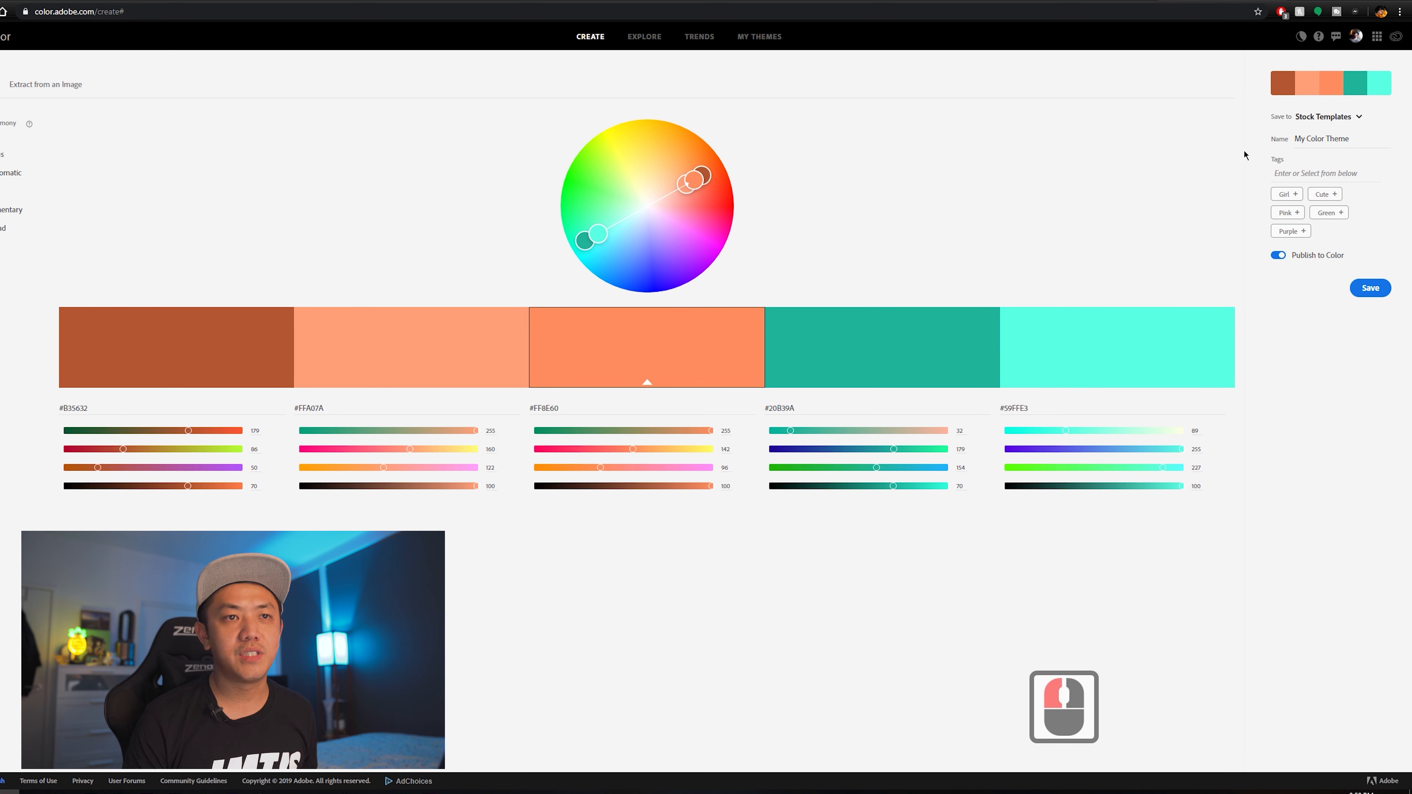
left_click(1334, 139)
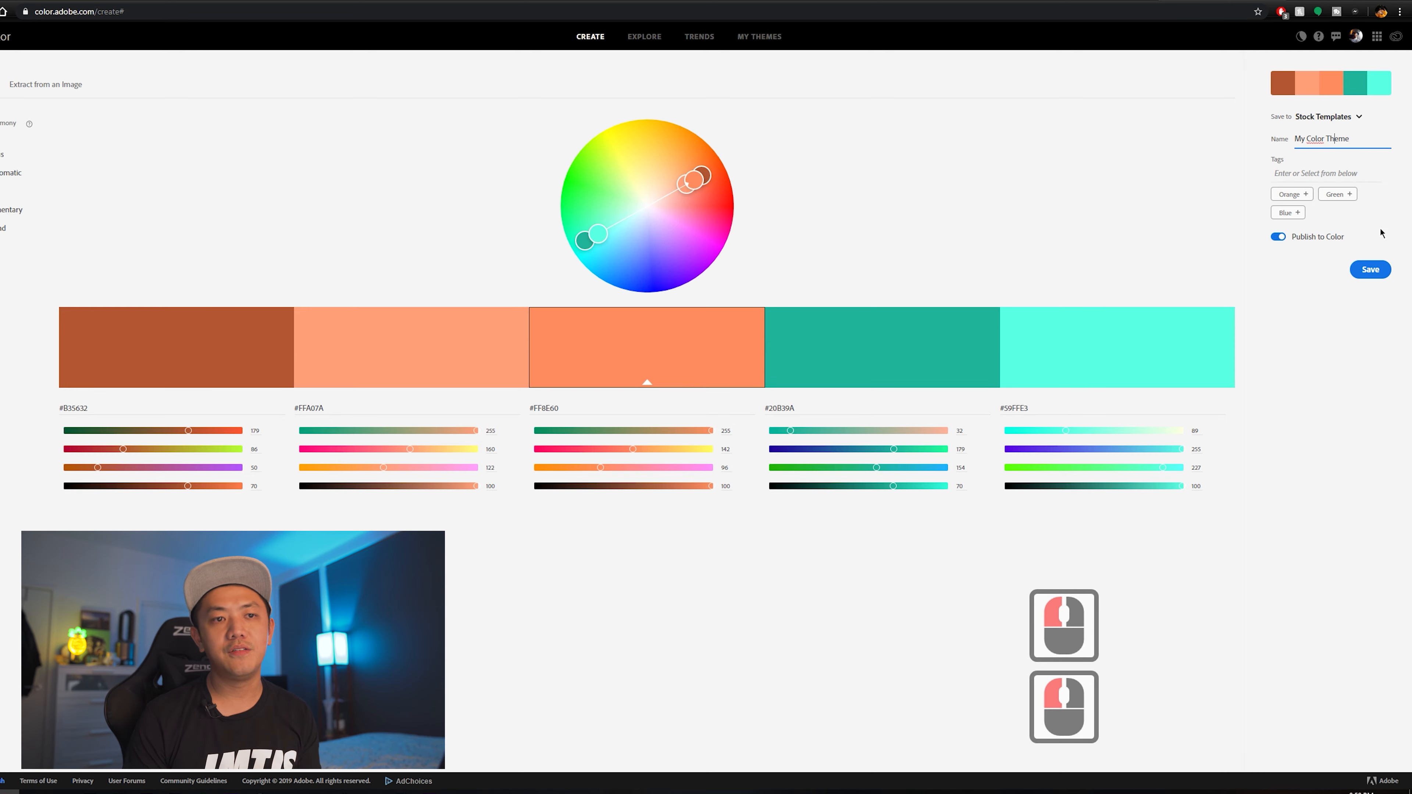